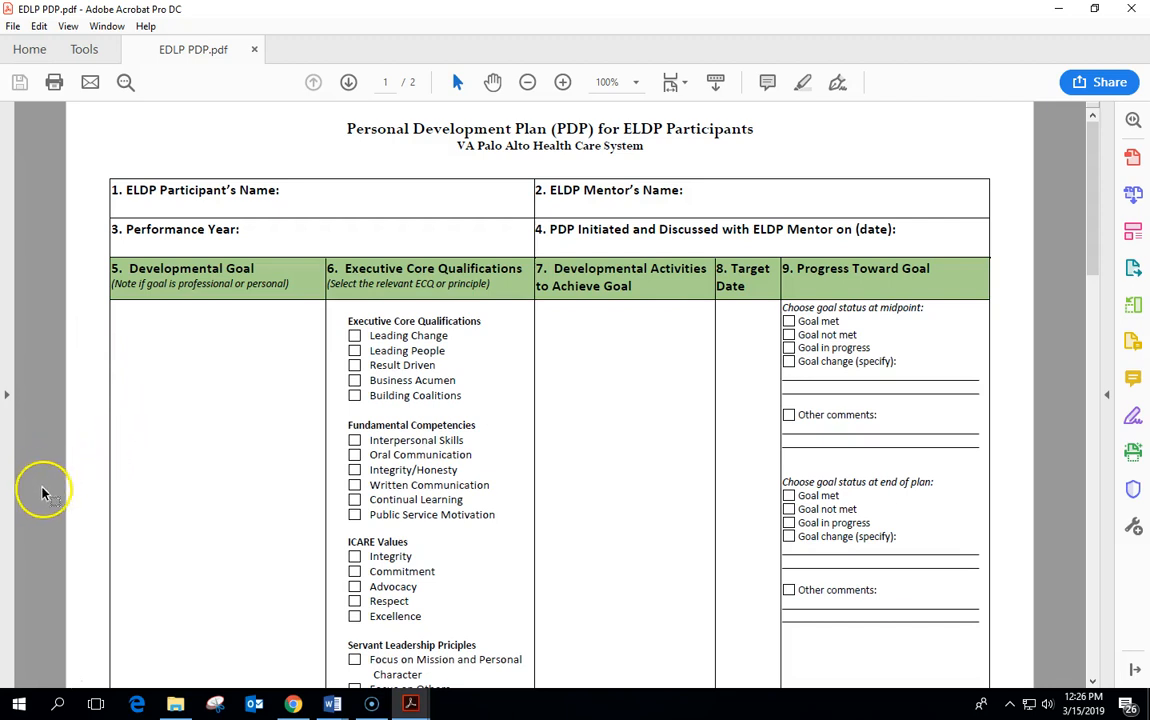
Save a copy of the PDP form named 'EDLP PDP' plus the participant's name.
click(1095, 207)
drag(1095, 207, 1063, 485)
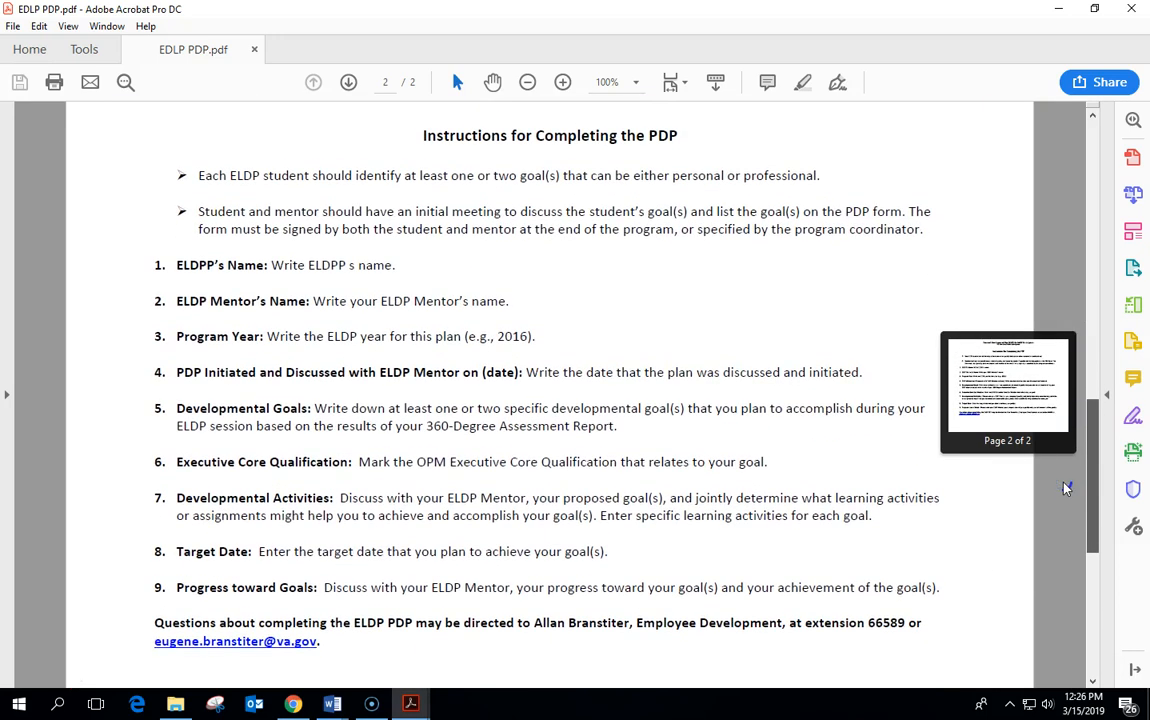
drag(1066, 487, 1073, 205)
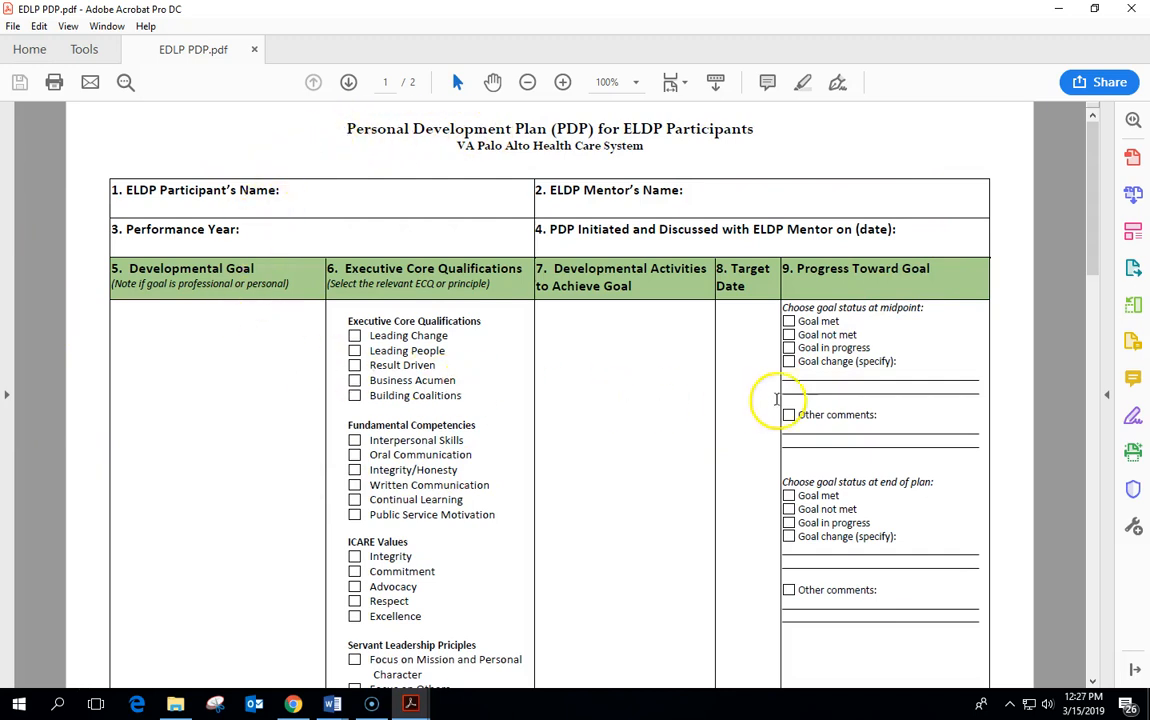
click(13, 26)
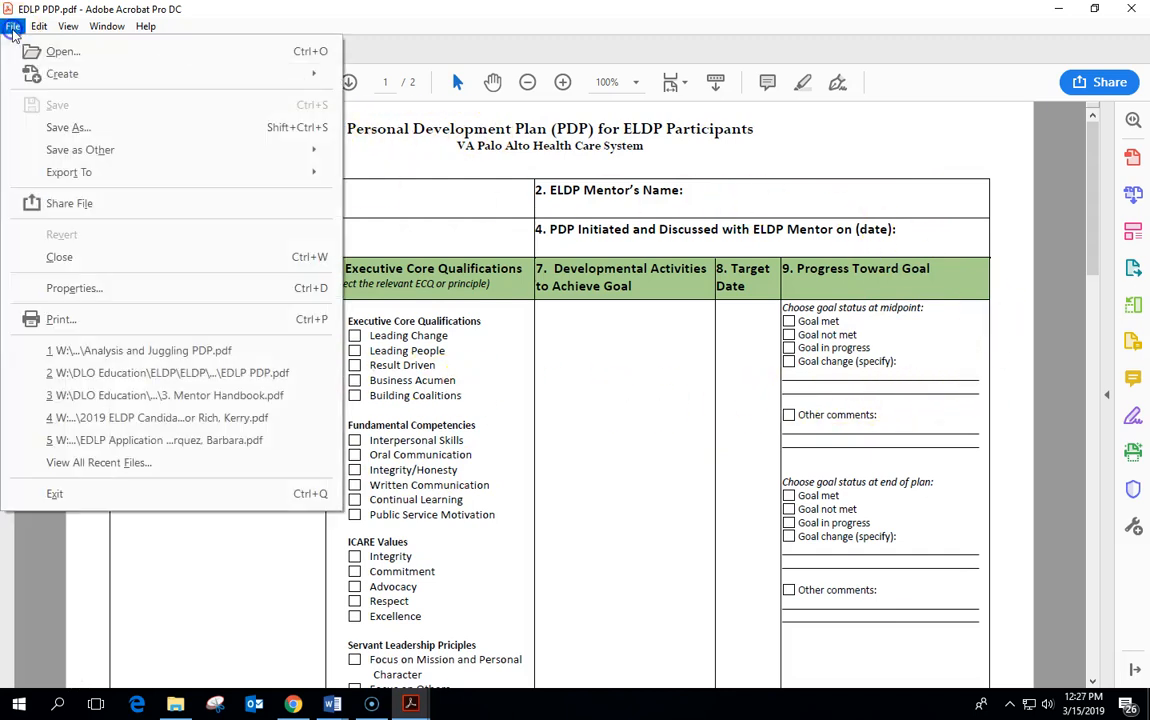
click(65, 128)
click(183, 307)
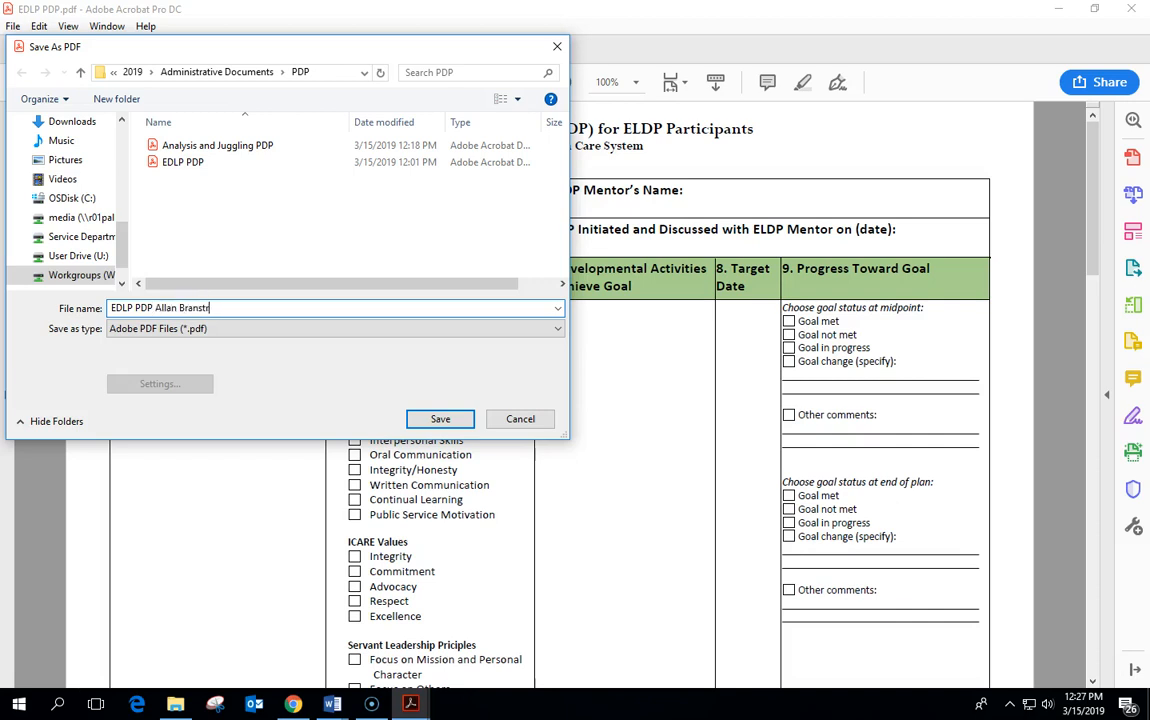
click(425, 416)
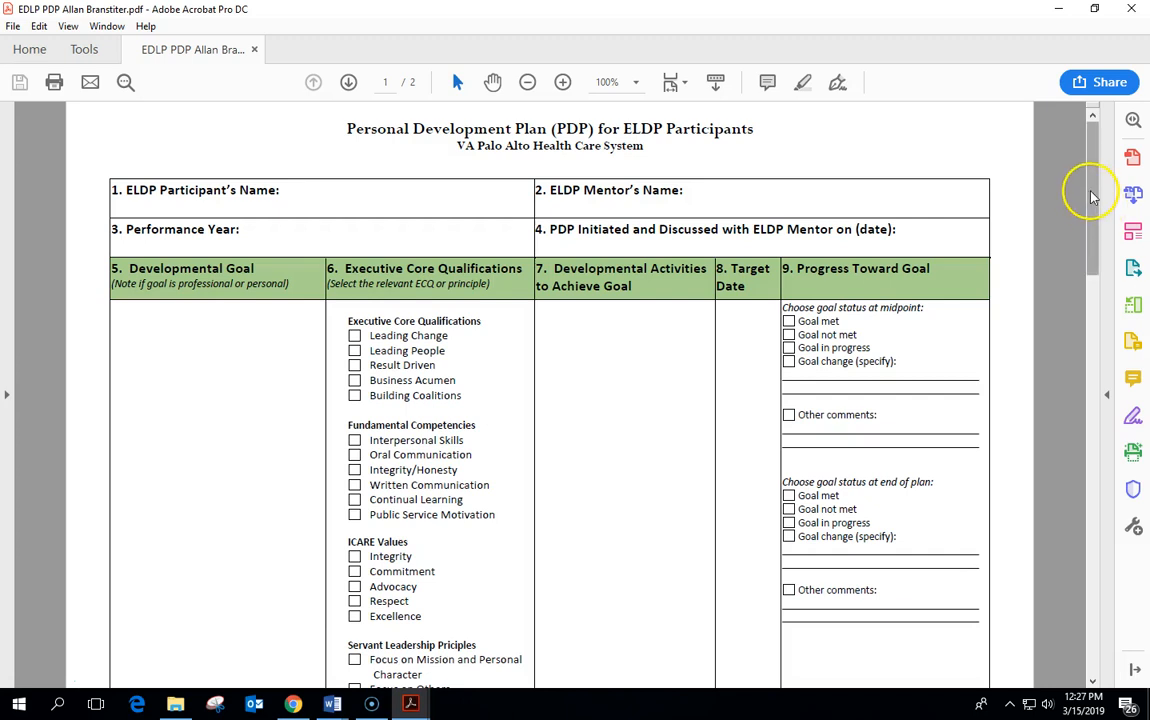
Open the Fill & Sign tools from the right-hand tools pane.
mouse_move(1093, 172)
mouse_down()
mouse_move(1094, 243)
mouse_move(1091, 173)
mouse_up()
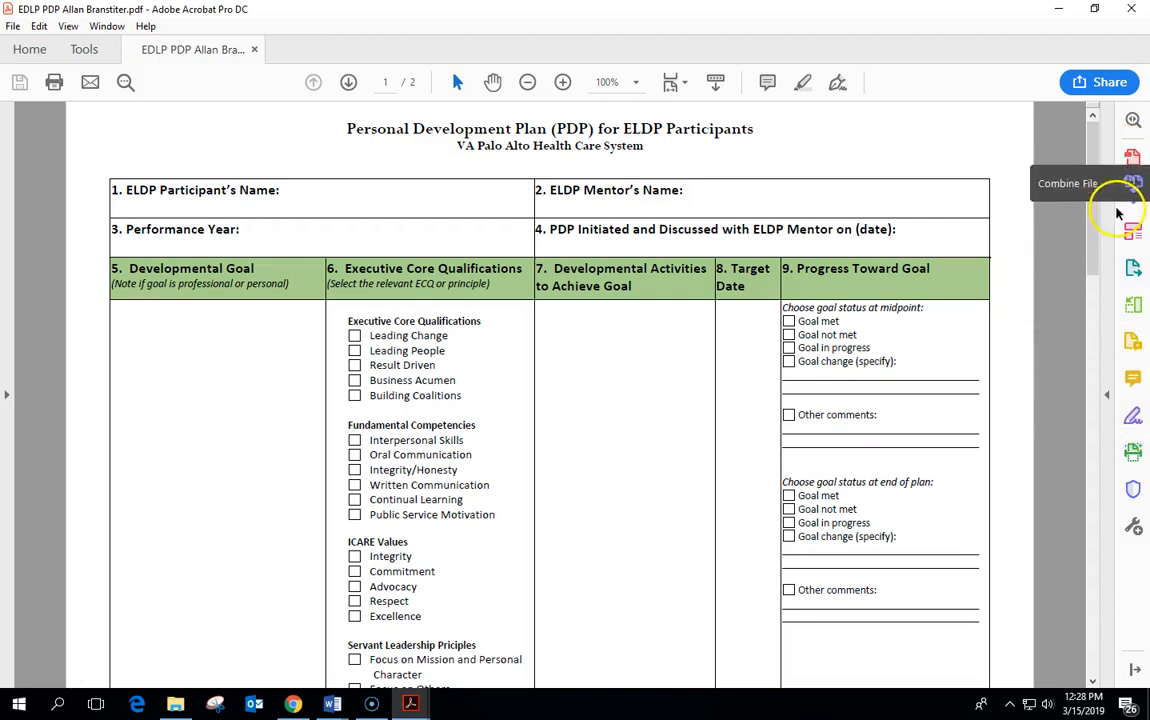
click(1134, 418)
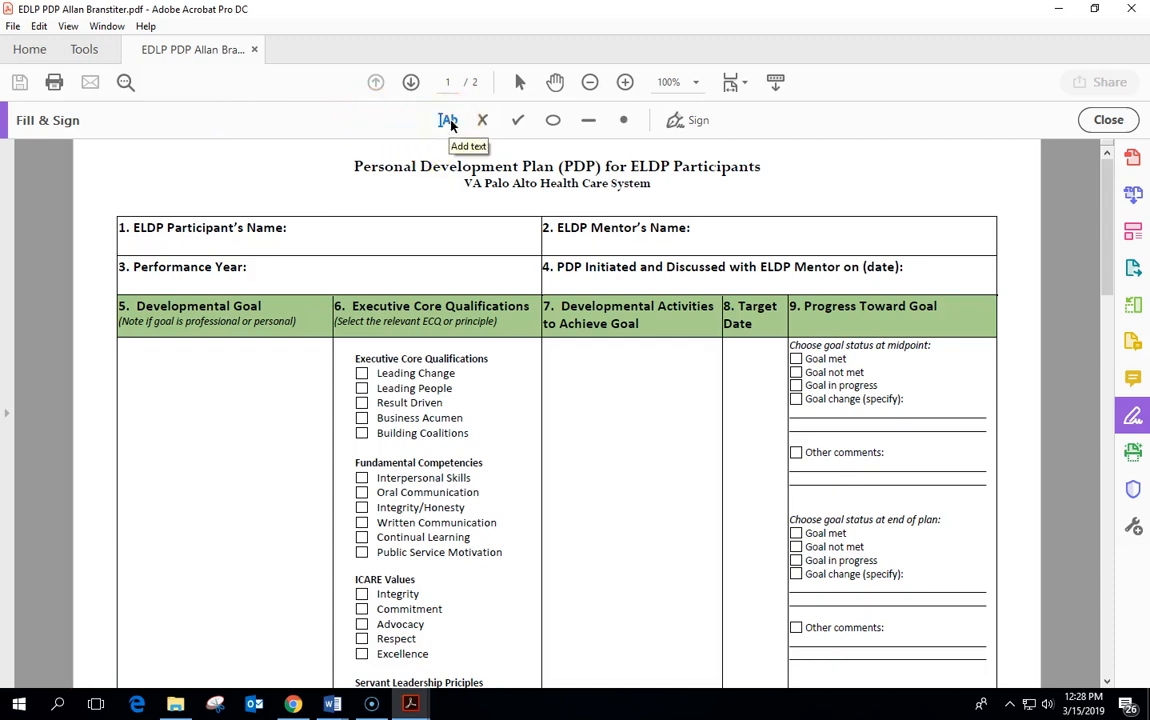
Try the cross, check, line and dot markers, then choose Add text.
click(481, 122)
click(518, 121)
click(588, 121)
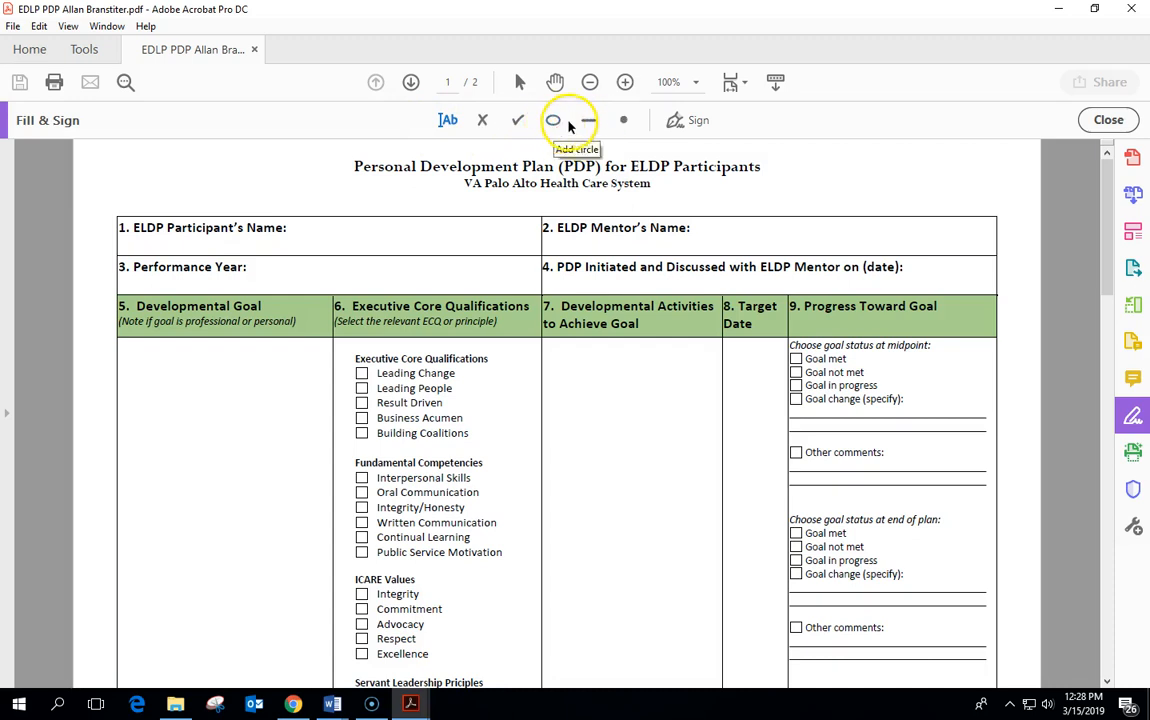
click(624, 122)
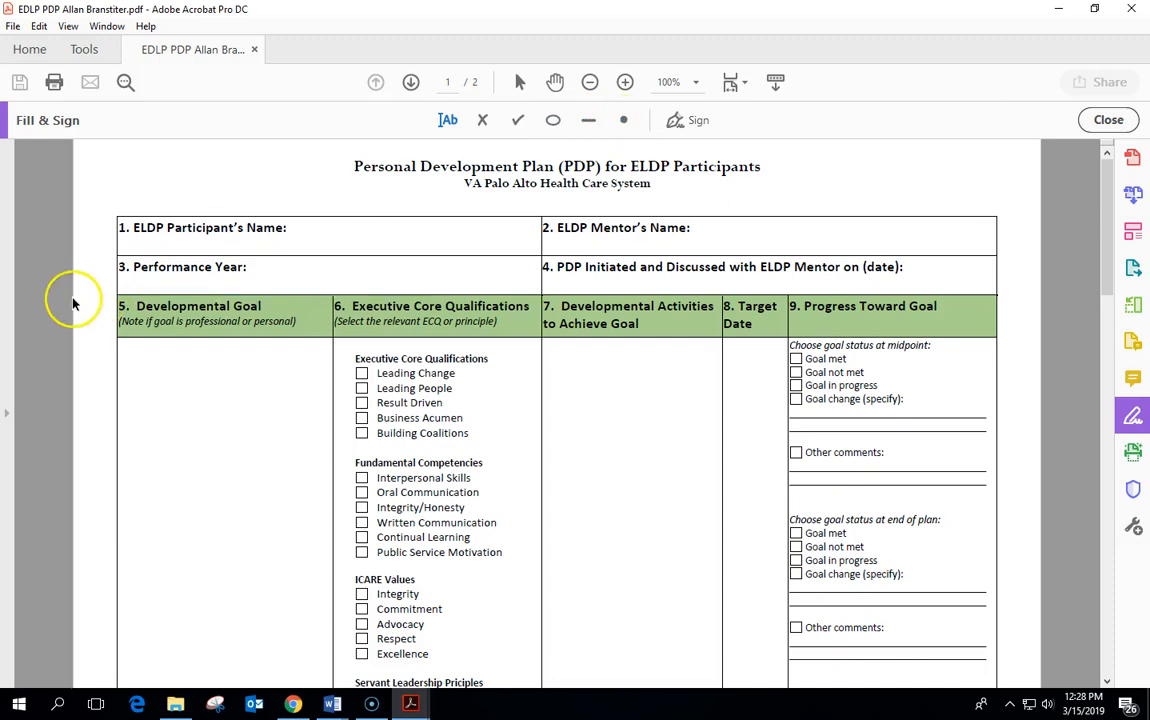
scroll(59, 294, down, 1)
click(440, 117)
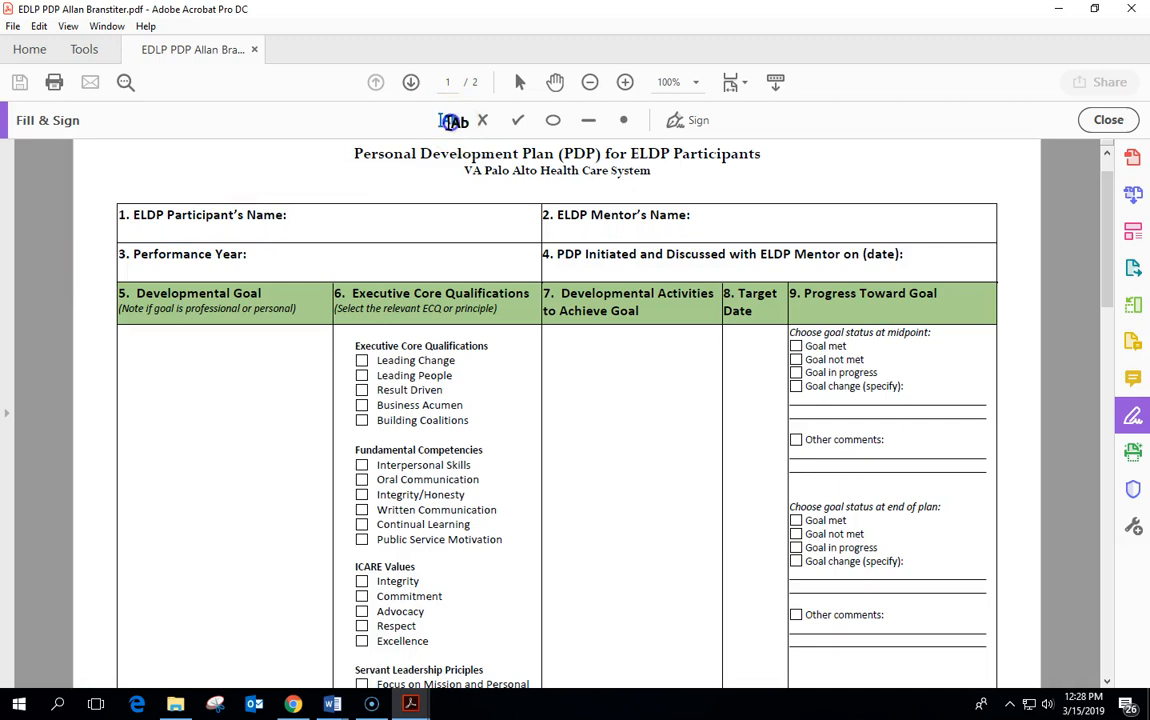
Enter the participant's full name in the Participant's Name field.
click(305, 227)
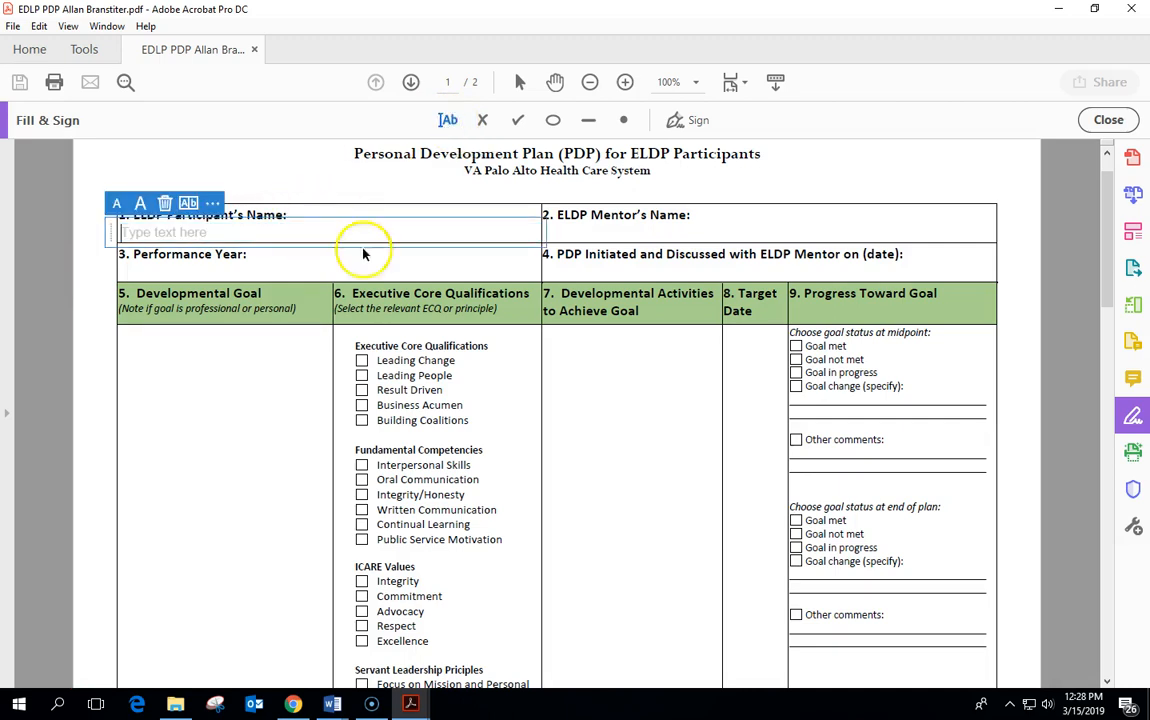
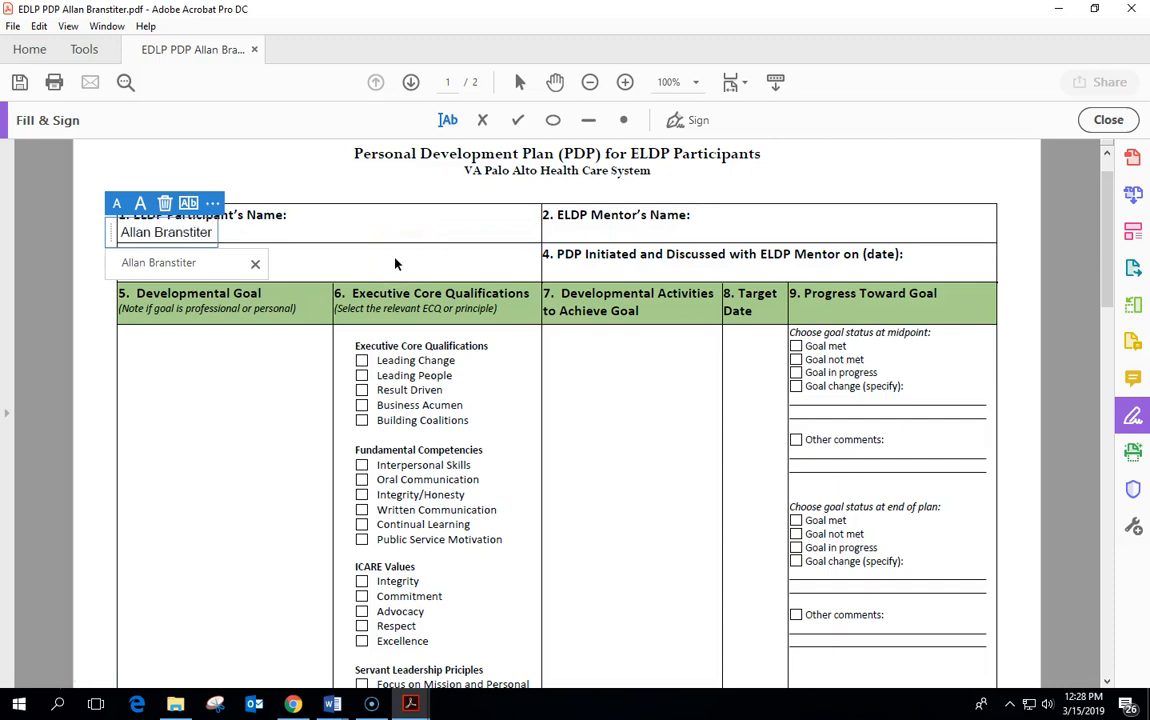
key(Return)
key(BackSpace)
click(450, 119)
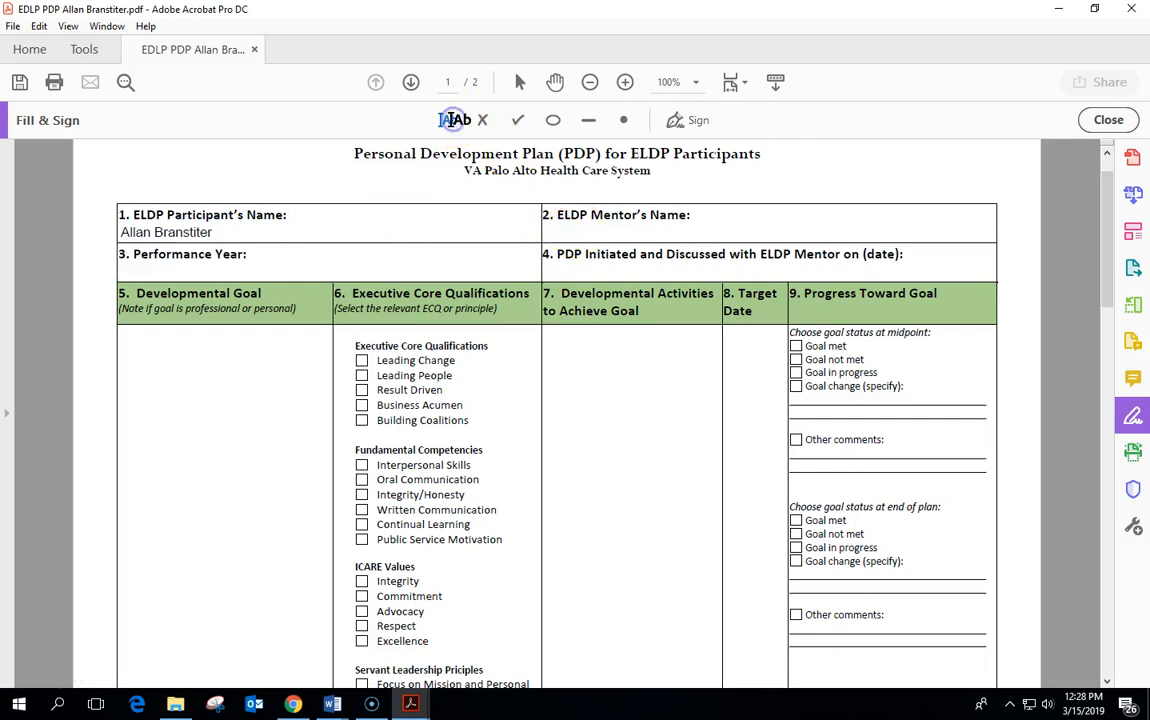
Enter the mentor's full name in the Mentor's Name field.
click(564, 232)
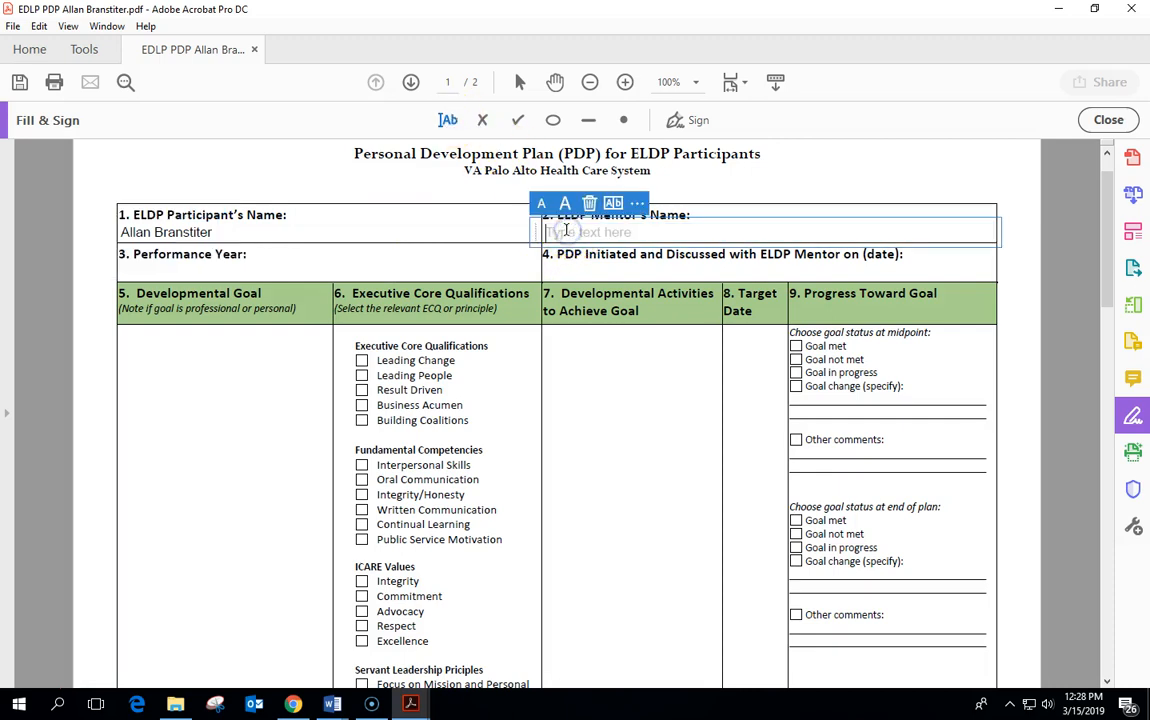
text(Joe Snuffy)
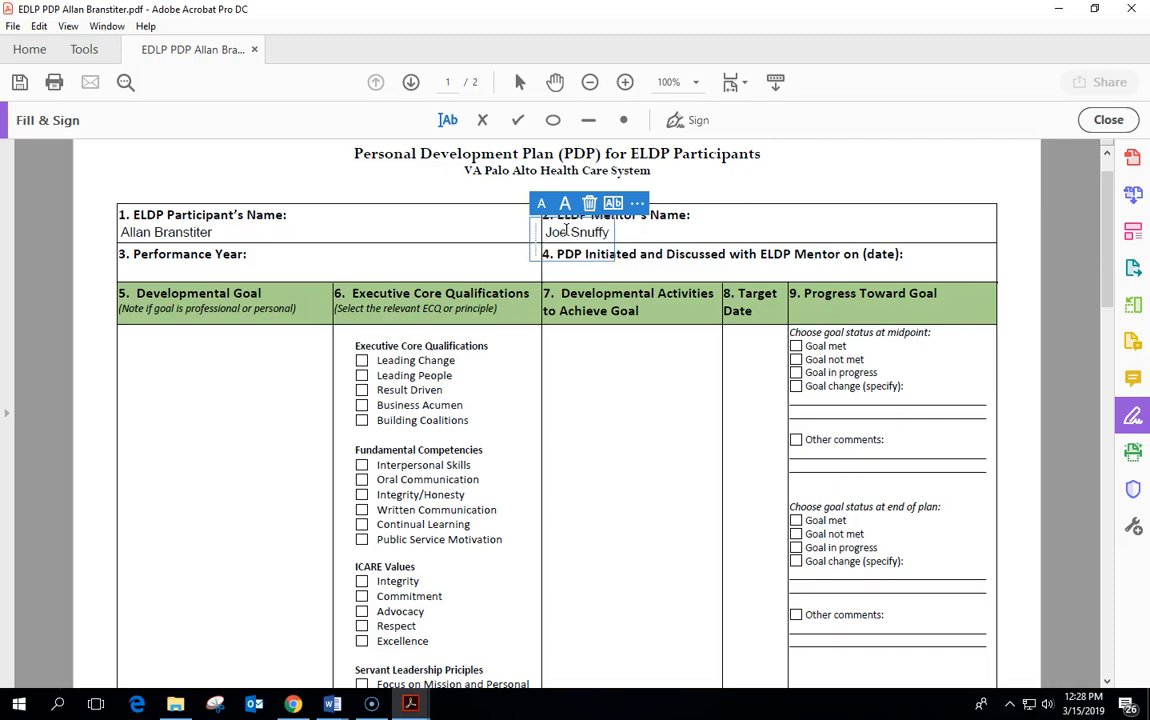
click(727, 166)
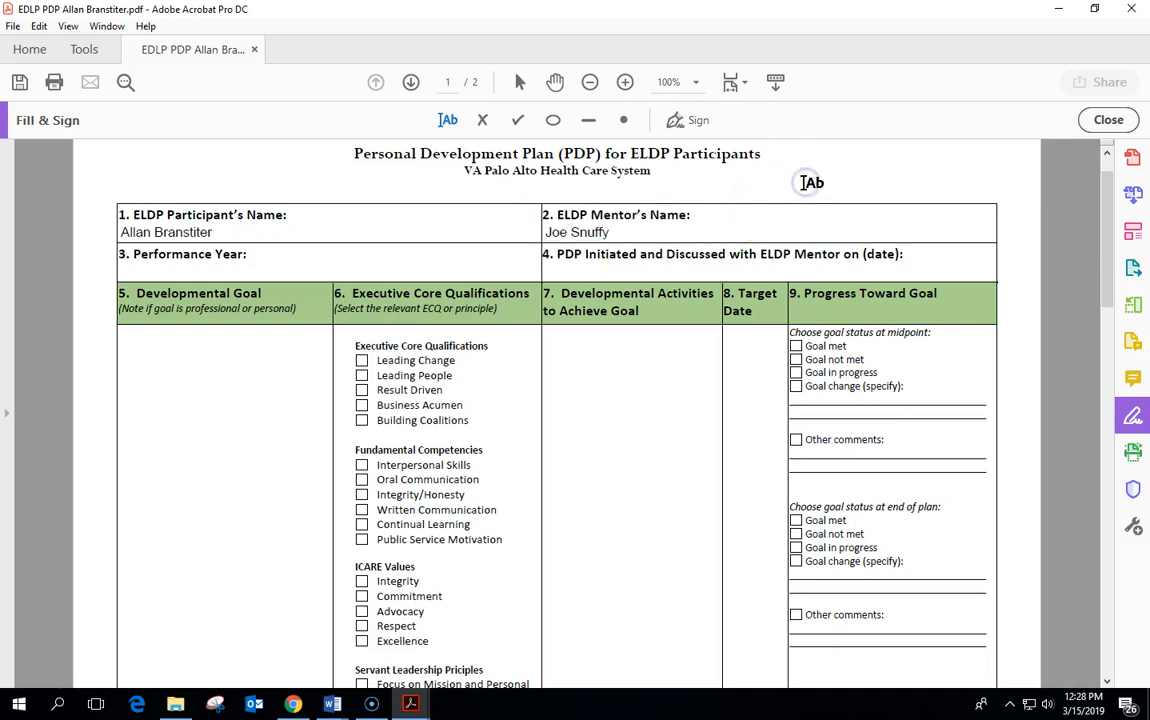
click(450, 124)
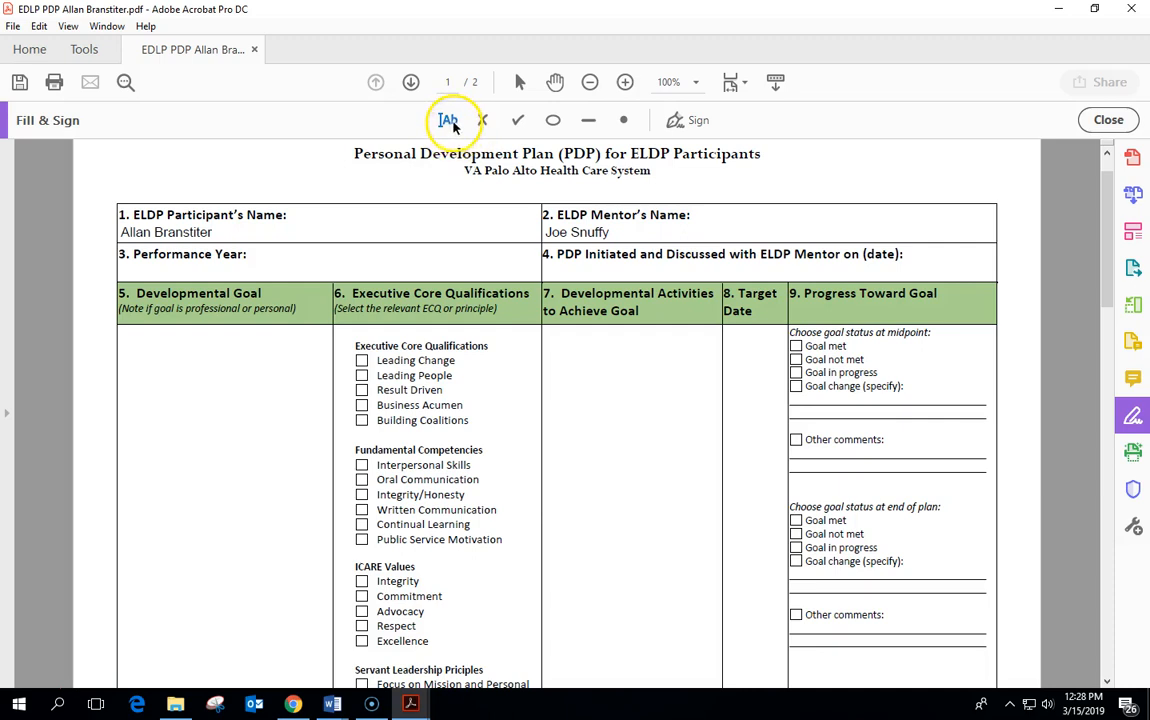
Type 'Learn how to analyze financial data using Excel.' in Developmental Goal, breaking before 'data', and position it.
click(139, 337)
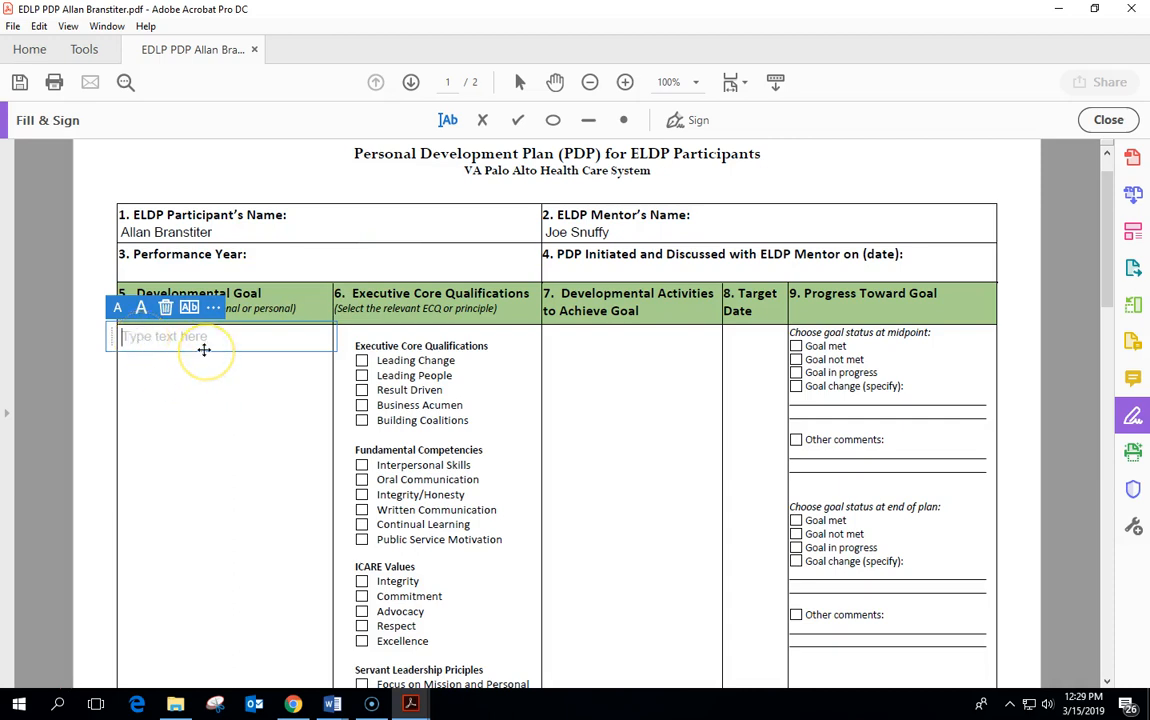
text(Learn )
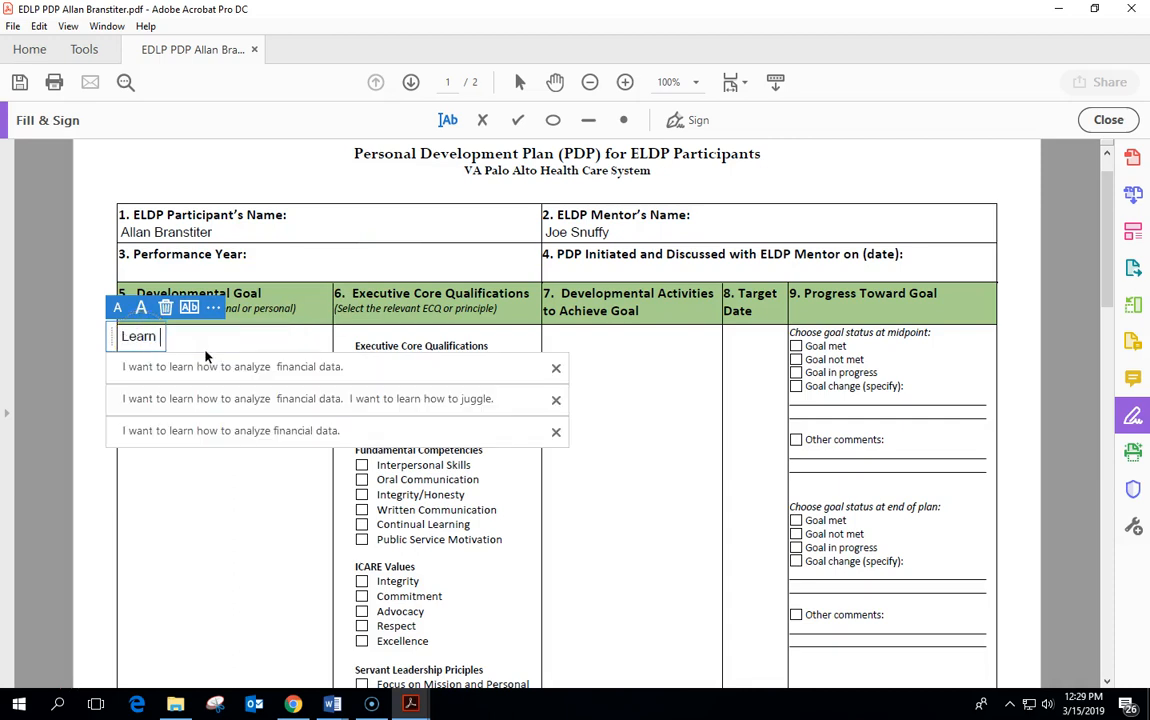
text(how to analyze)
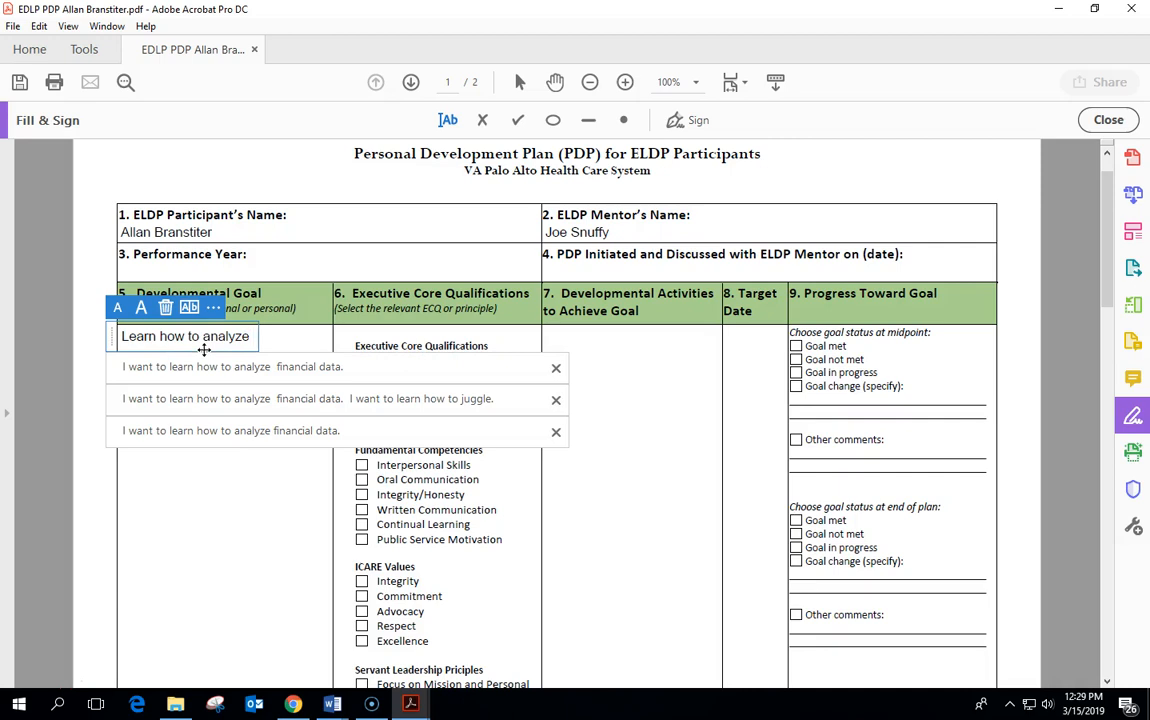
text( finan)
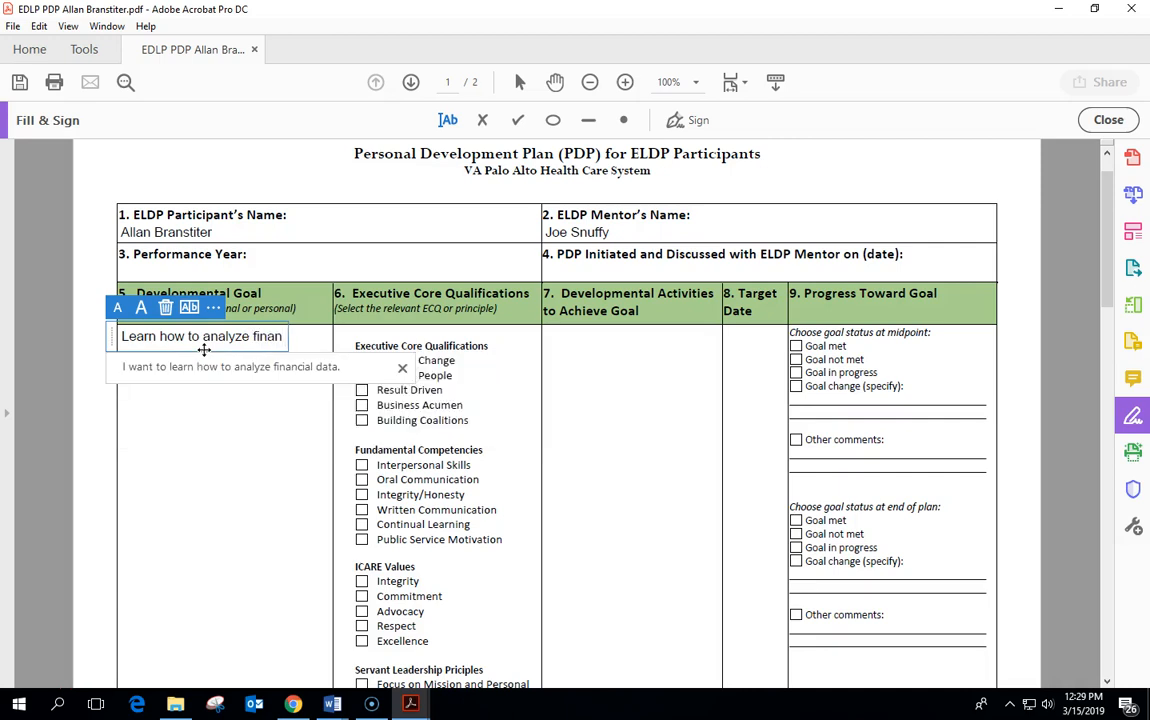
text(cial dat)
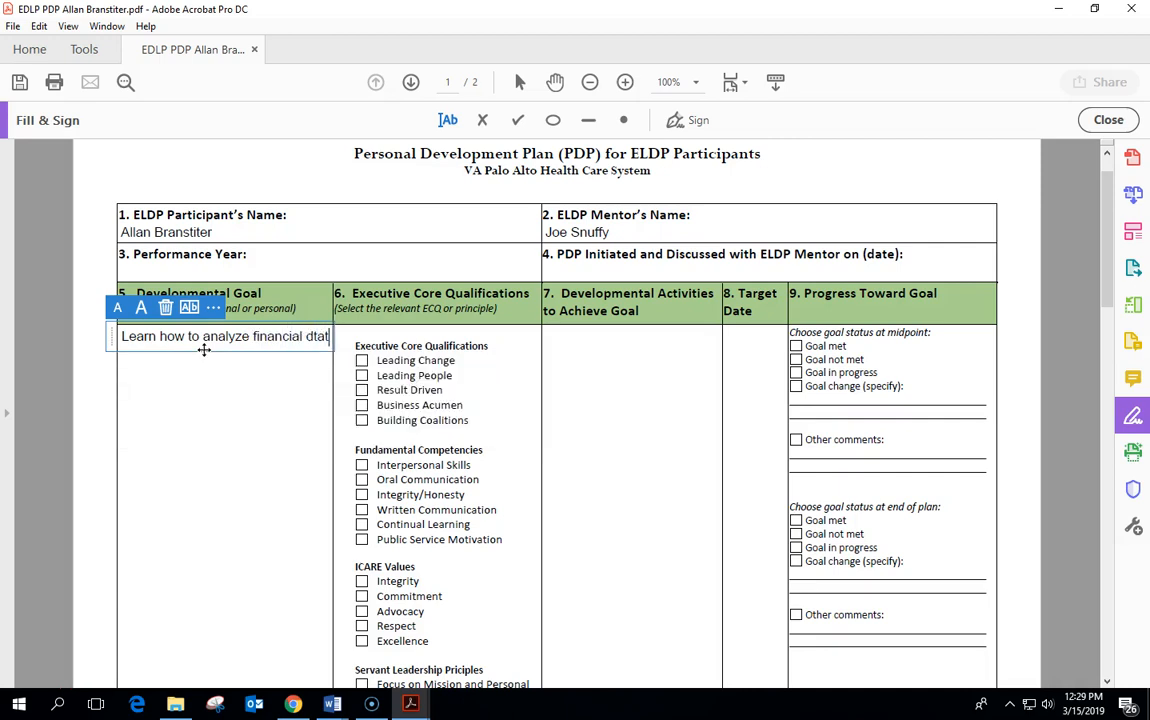
text(a using)
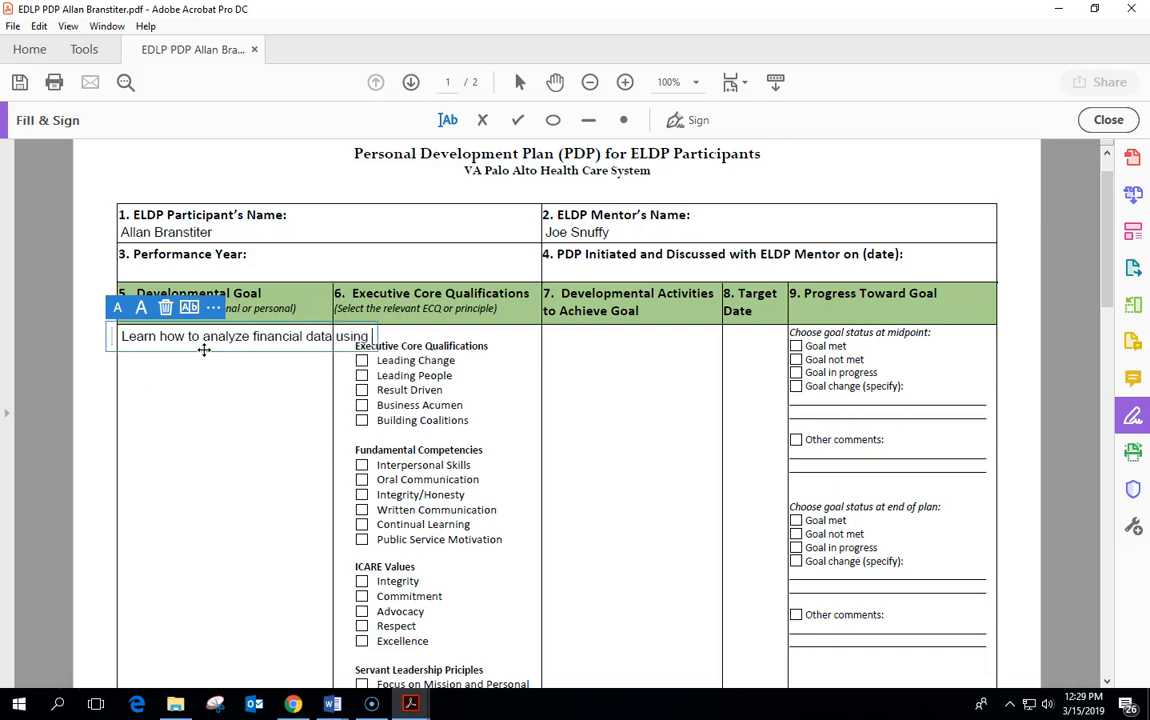
text( Excel.)
key(Left)
key(Left)
key(Left)
key(Left)
key(Left)
key(Left)
key(Left)
key(Left)
key(Left)
key(Left)
key(Left)
key(Left)
key(Left)
key(Left)
key(Left)
key(Left)
key(Left)
key(Return)
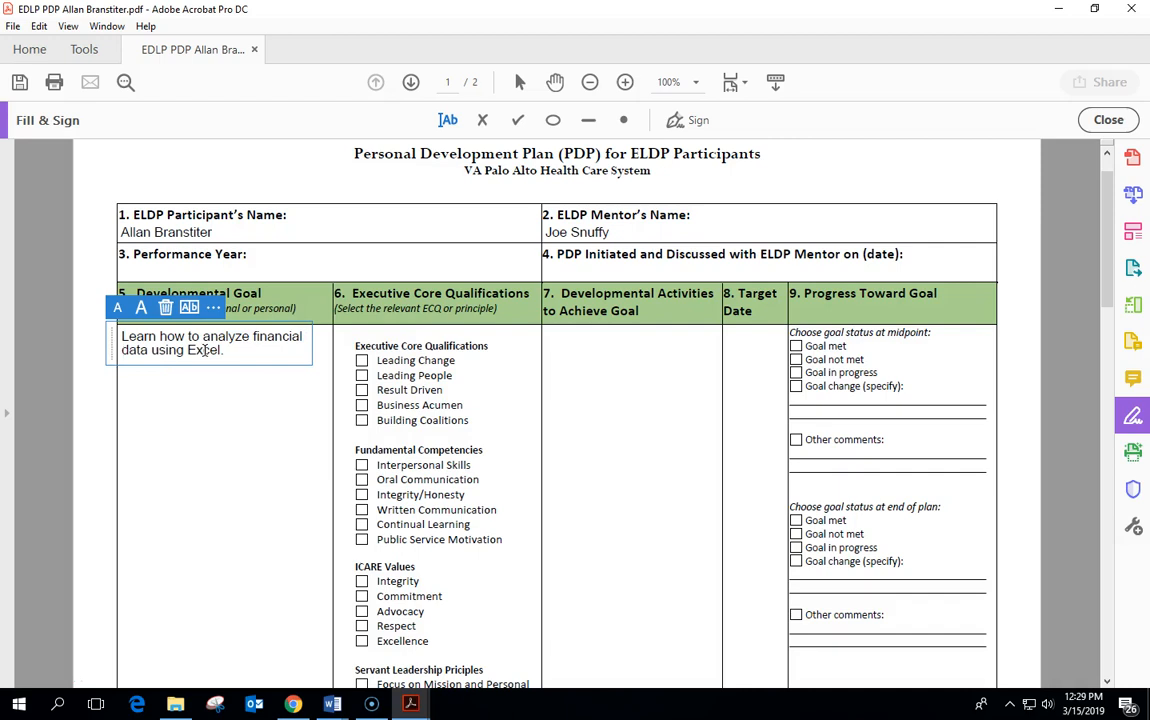
click(244, 390)
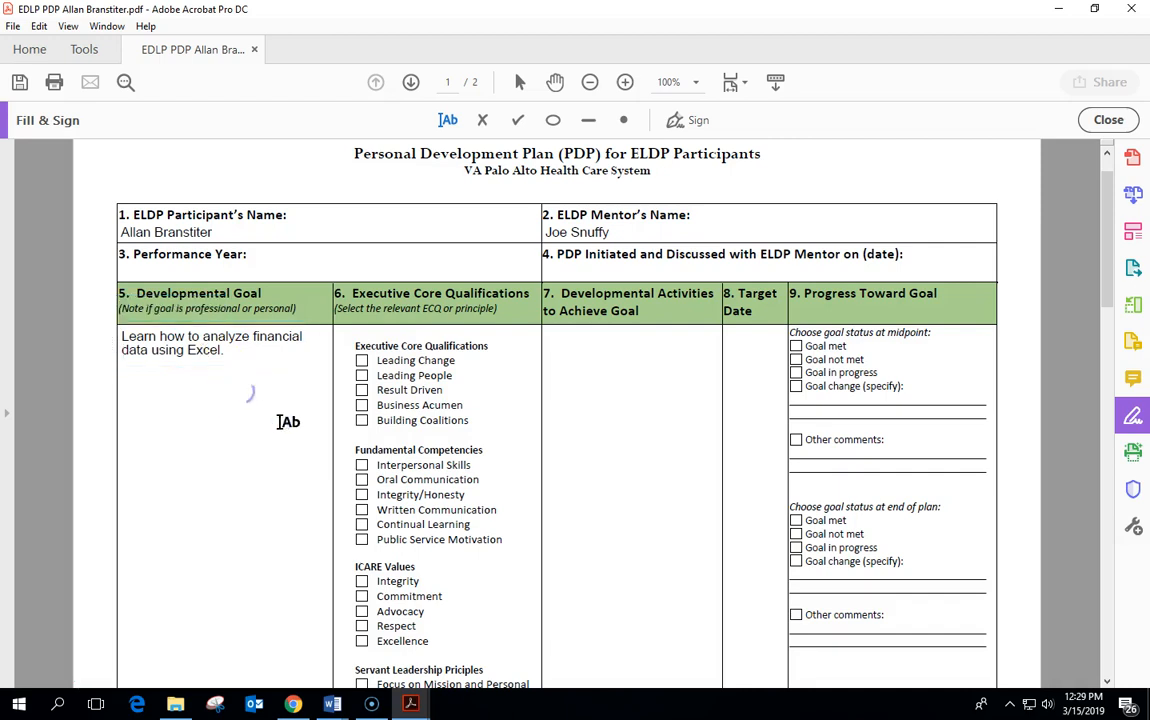
click(170, 342)
mouse_move(108, 339)
mouse_down()
mouse_move(280, 403)
mouse_move(495, 385)
mouse_move(84, 341)
mouse_move(126, 345)
mouse_up()
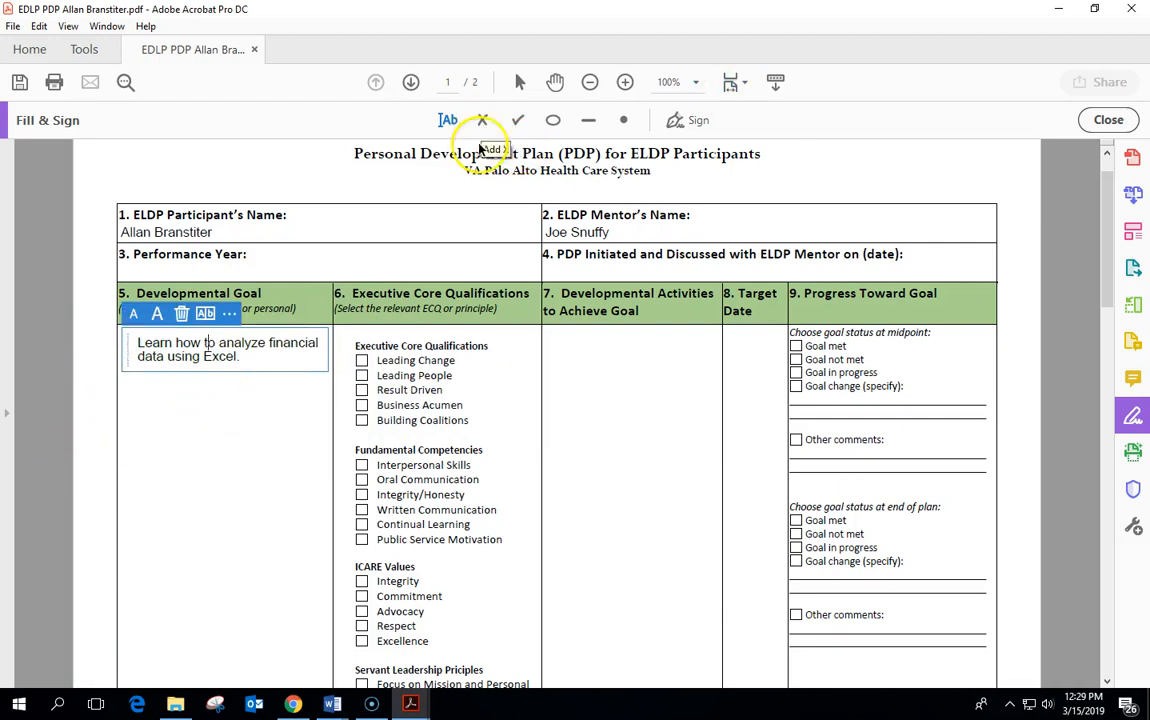
Check Leading Change, Integrity/Honesty, Advocacy and Continual Learning, then return to Add text.
scroll(416, 347, down, 1)
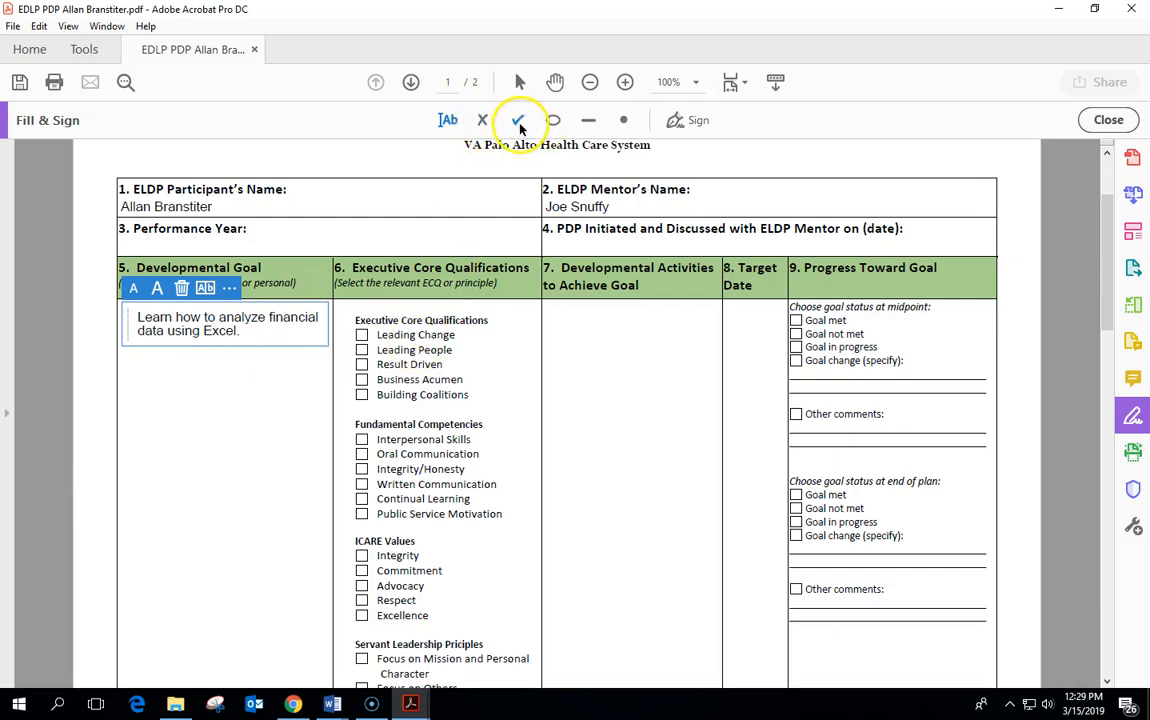
click(517, 120)
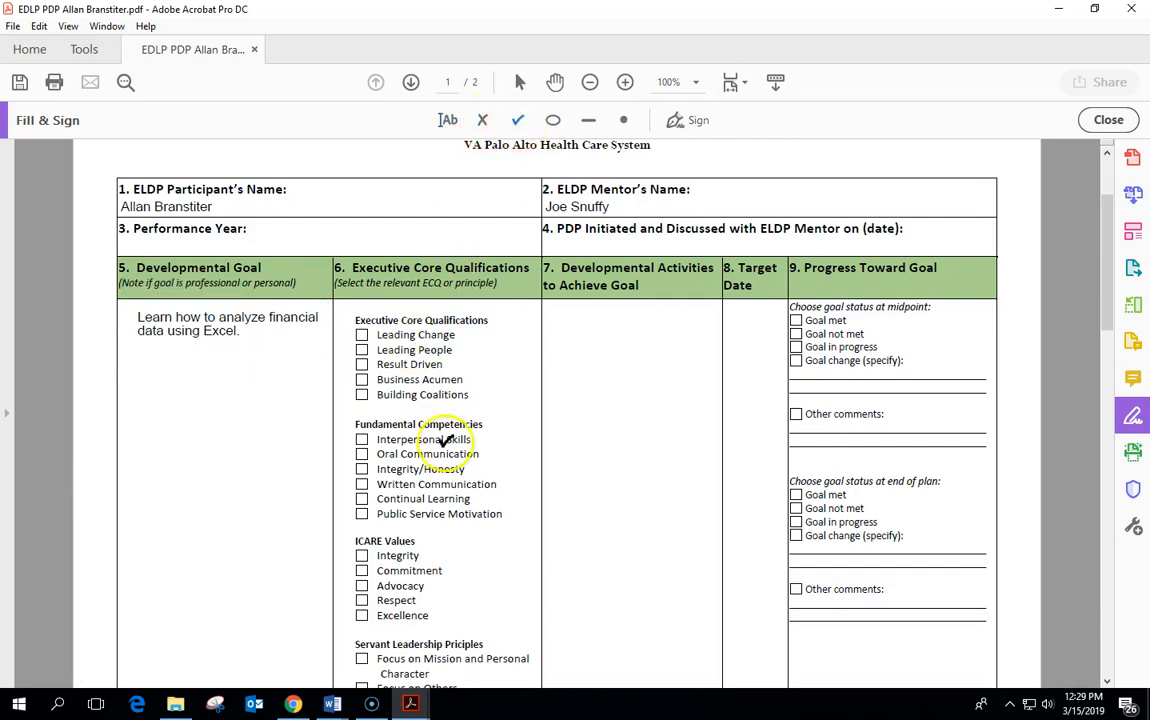
click(362, 334)
click(361, 469)
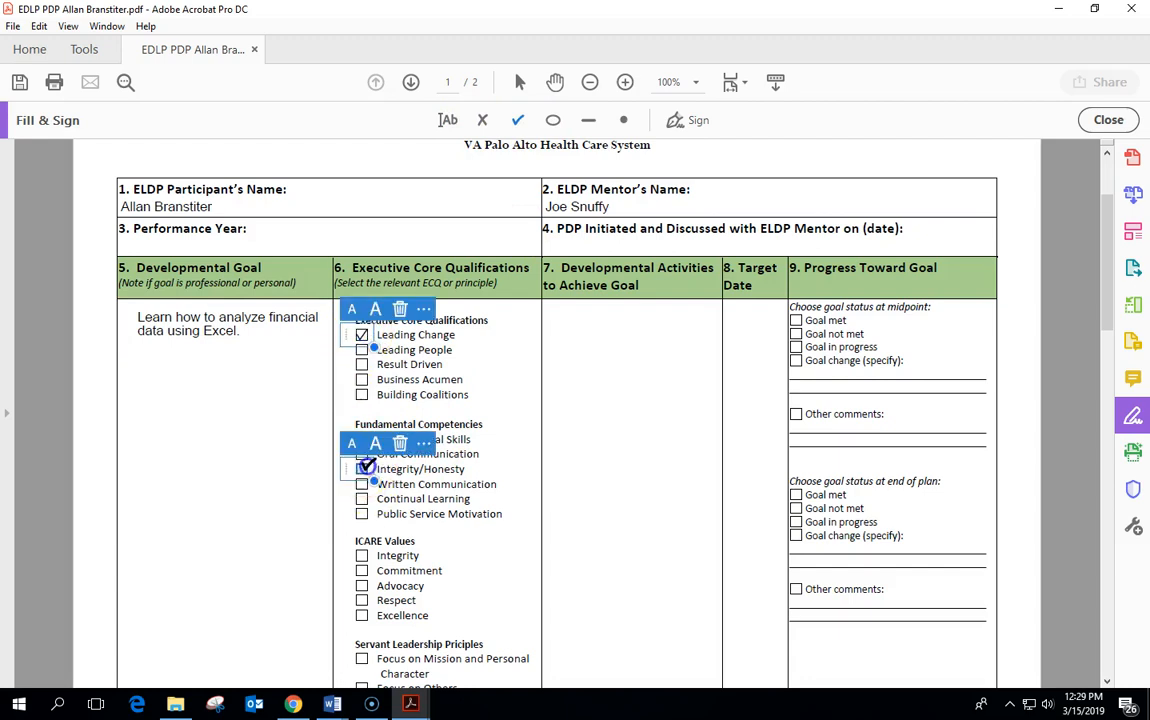
click(362, 586)
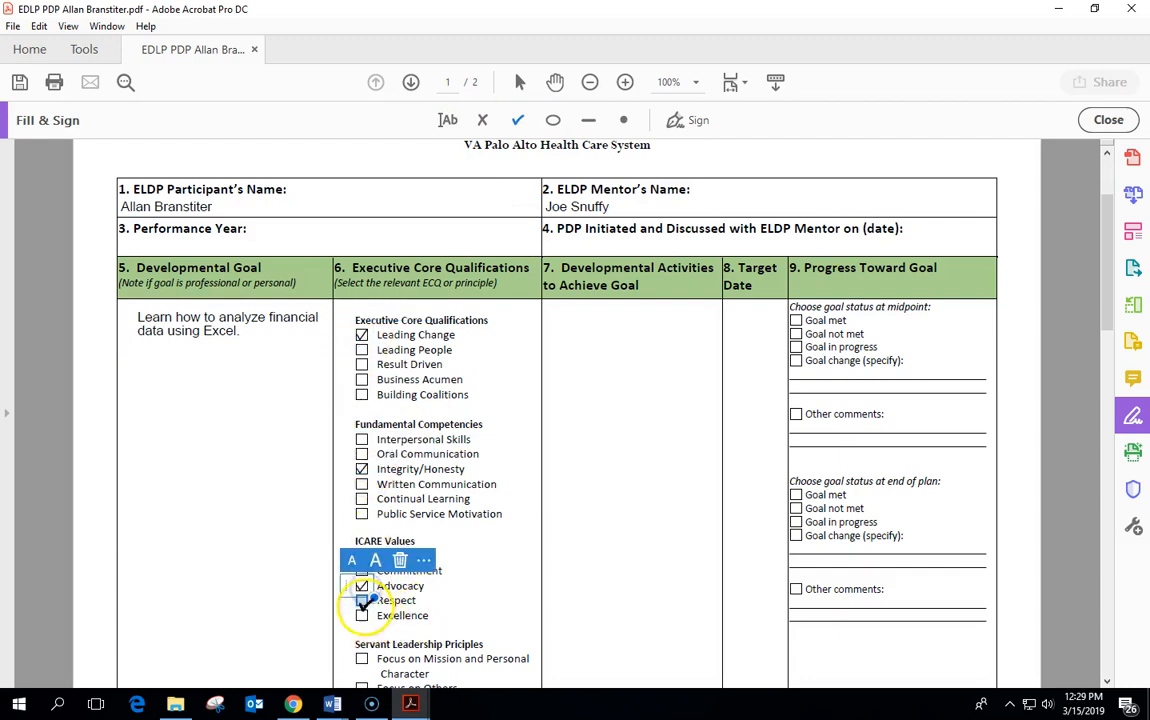
click(361, 498)
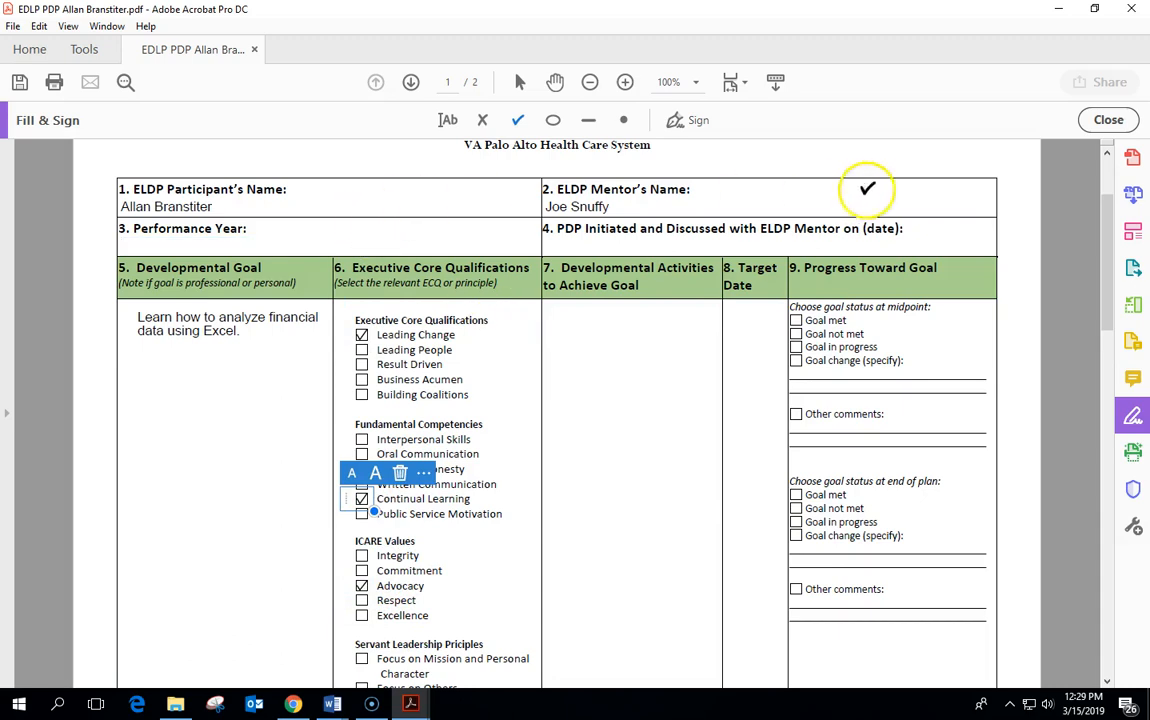
click(447, 120)
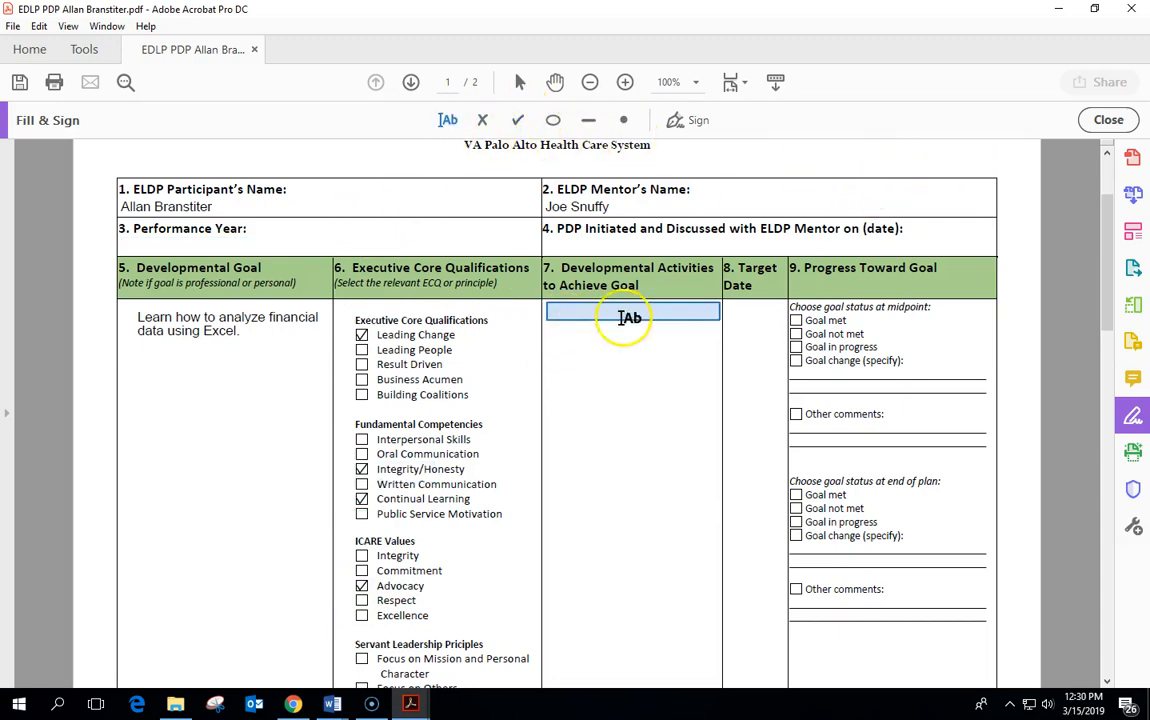
Type 'Learn how to use Excel.' in the Developmental Activities cell.
click(565, 311)
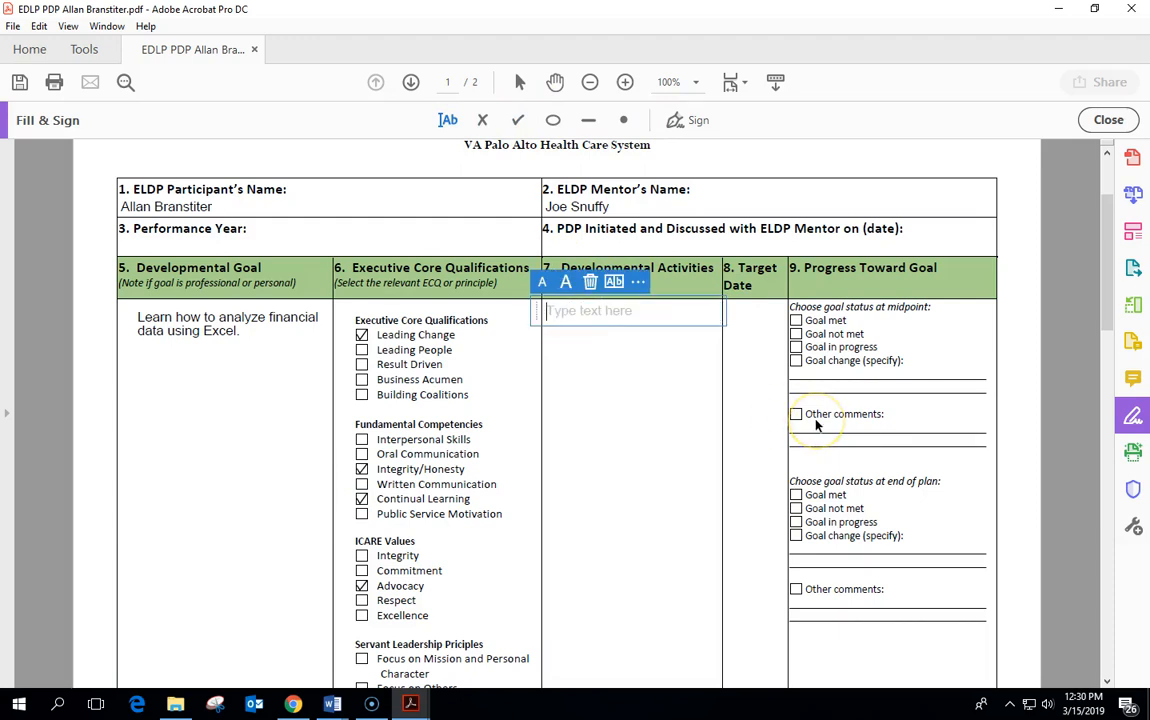
text(Lean)
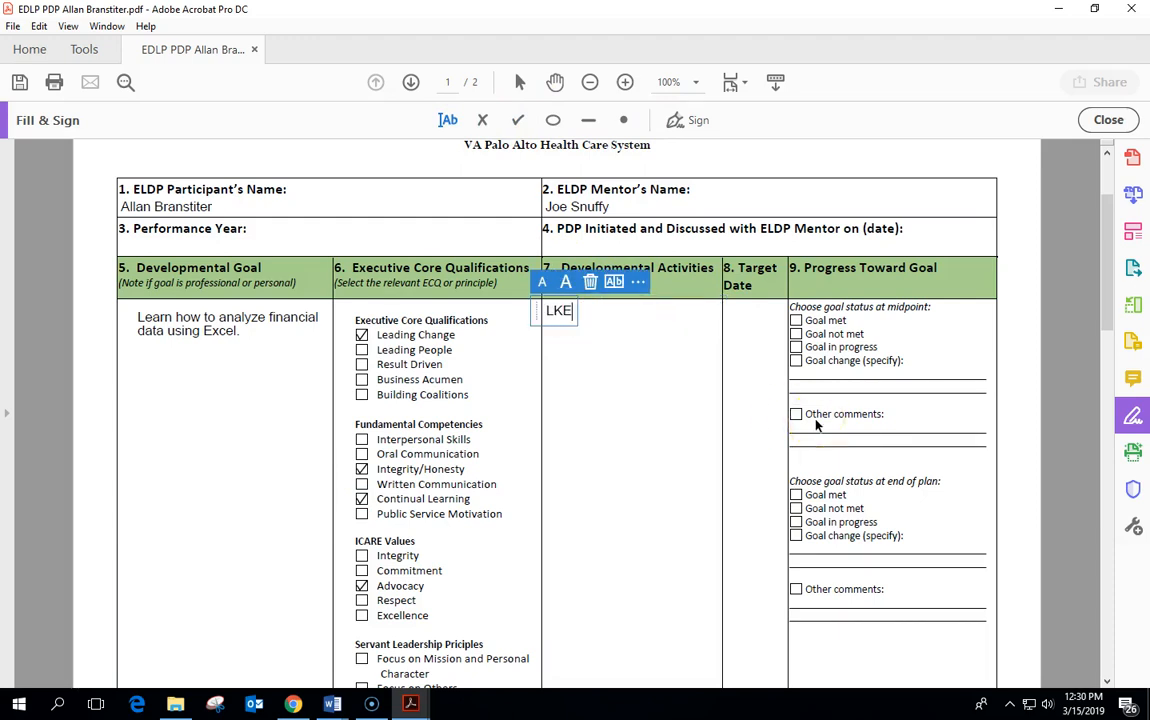
key(BackSpace)
text(rn h)
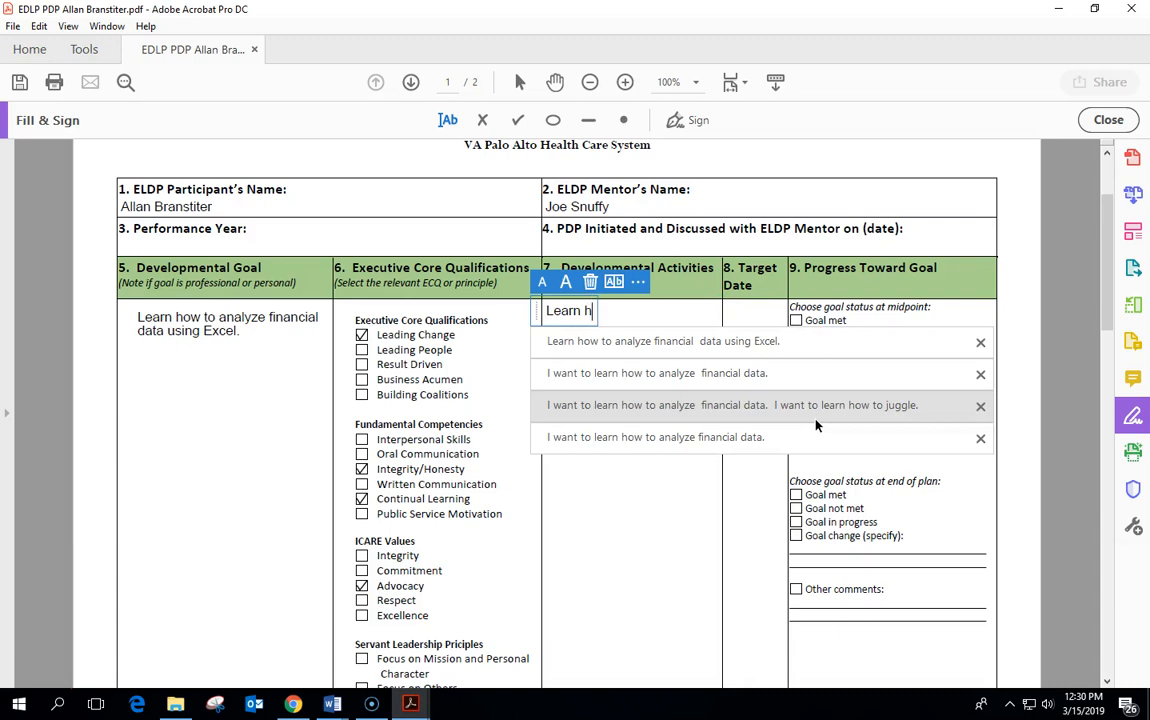
text(ow to use )
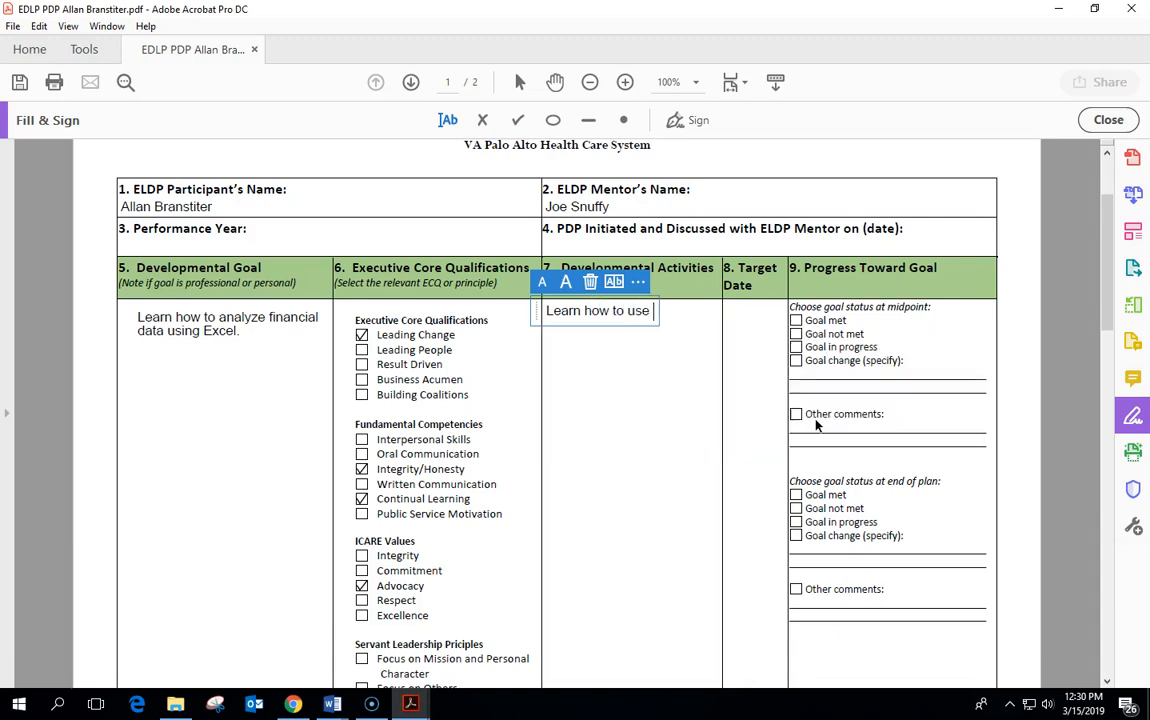
text(Excel.)
Add 'Learn the basics of economics.' below it, wrapping 'economics' onto its own line.
key(Return)
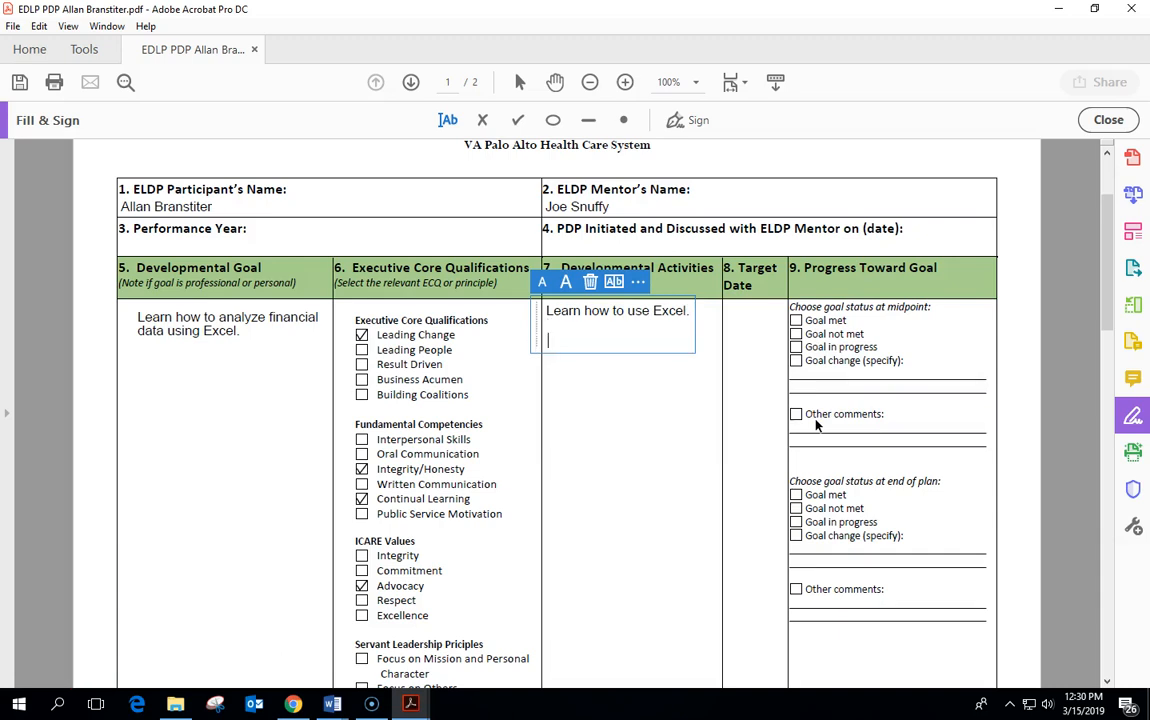
key(Return)
text(Learn the ba)
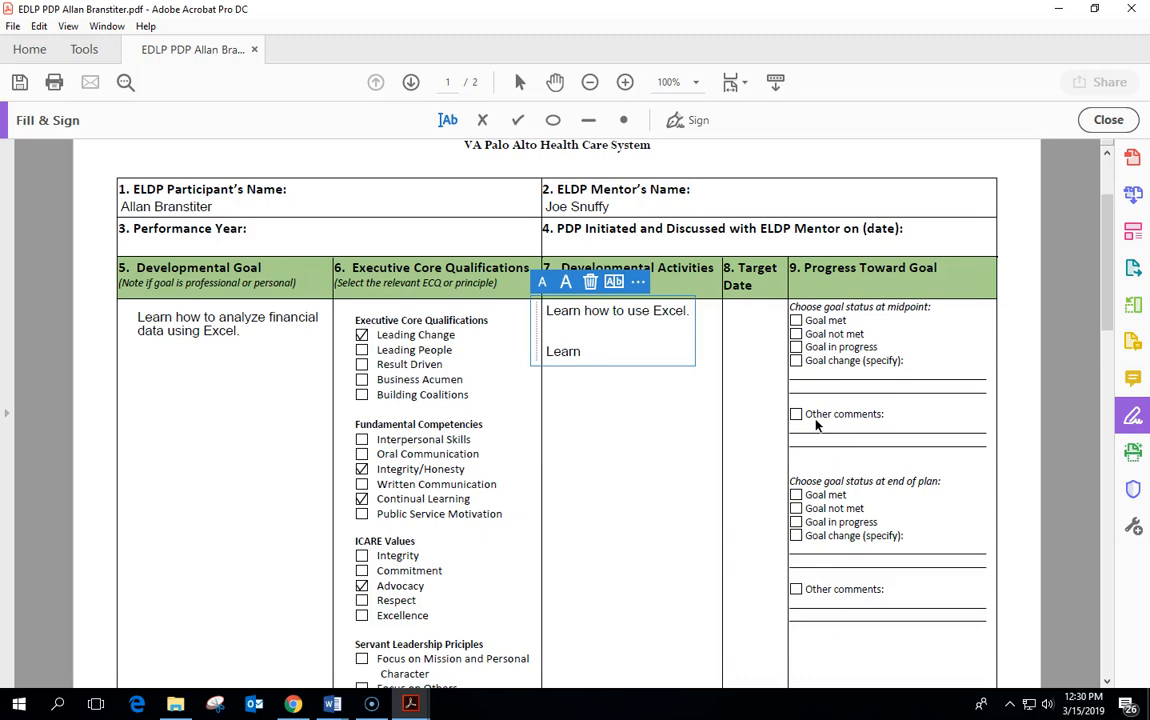
text(sics of exc)
key(BackSpace)
key(BackSpace)
text(conomics.)
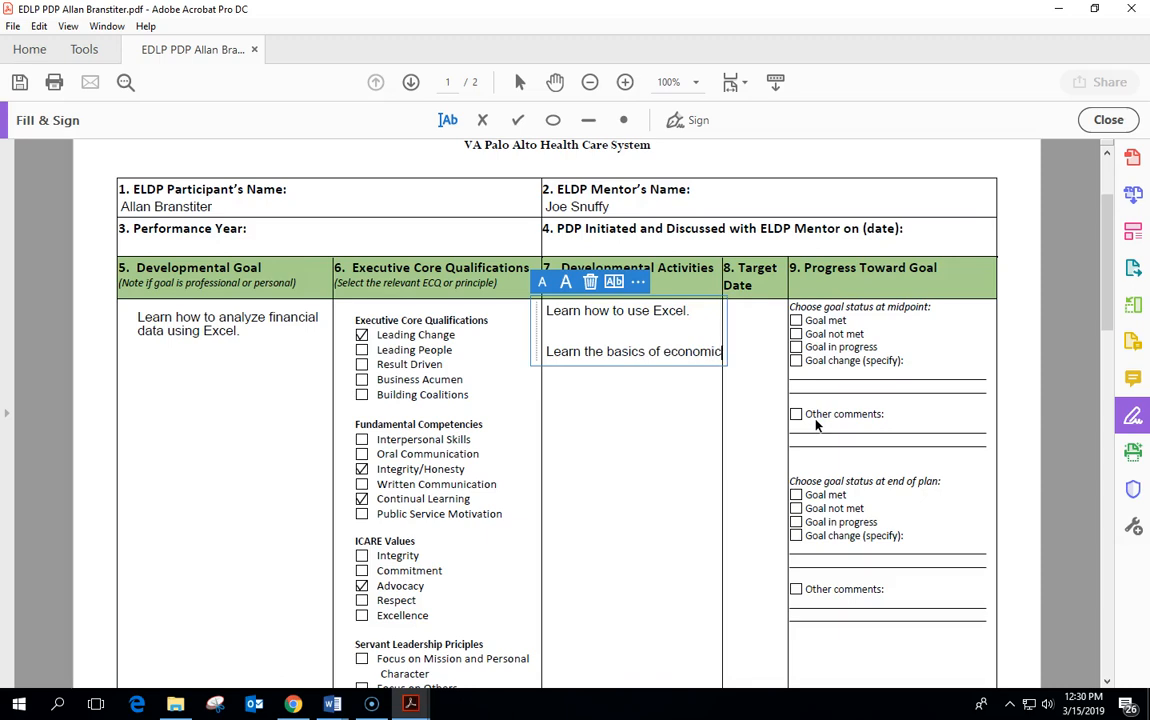
key(Left)
key(Left)
key(Left)
key(Left)
key(Left)
key(Left)
key(Left)
key(Left)
key(Left)
key(Left)
key(Return)
click(737, 339)
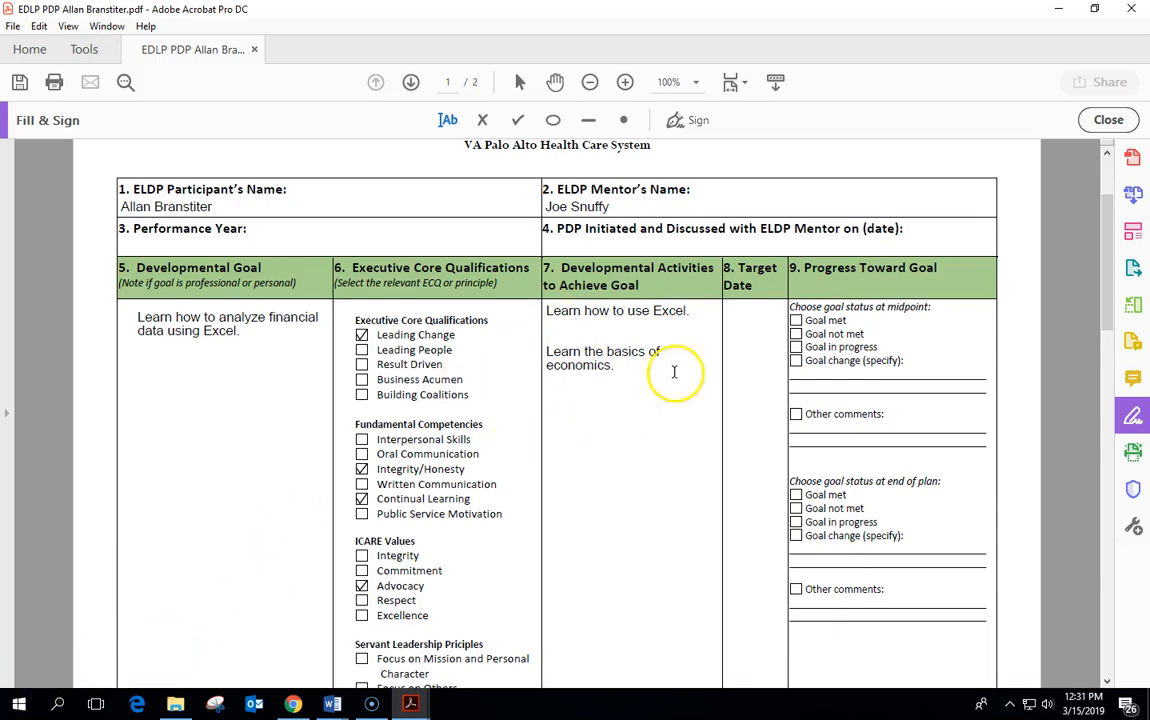
click(800, 291)
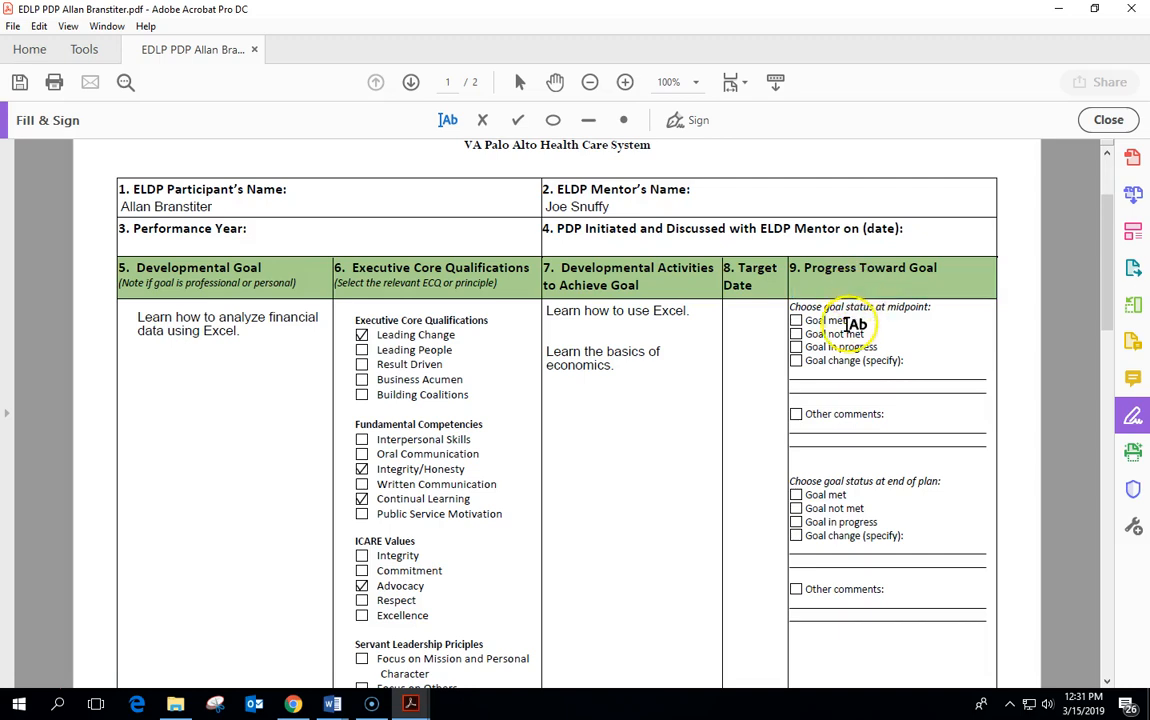
Place a checkmark in the end-of-plan Goal met box.
click(516, 119)
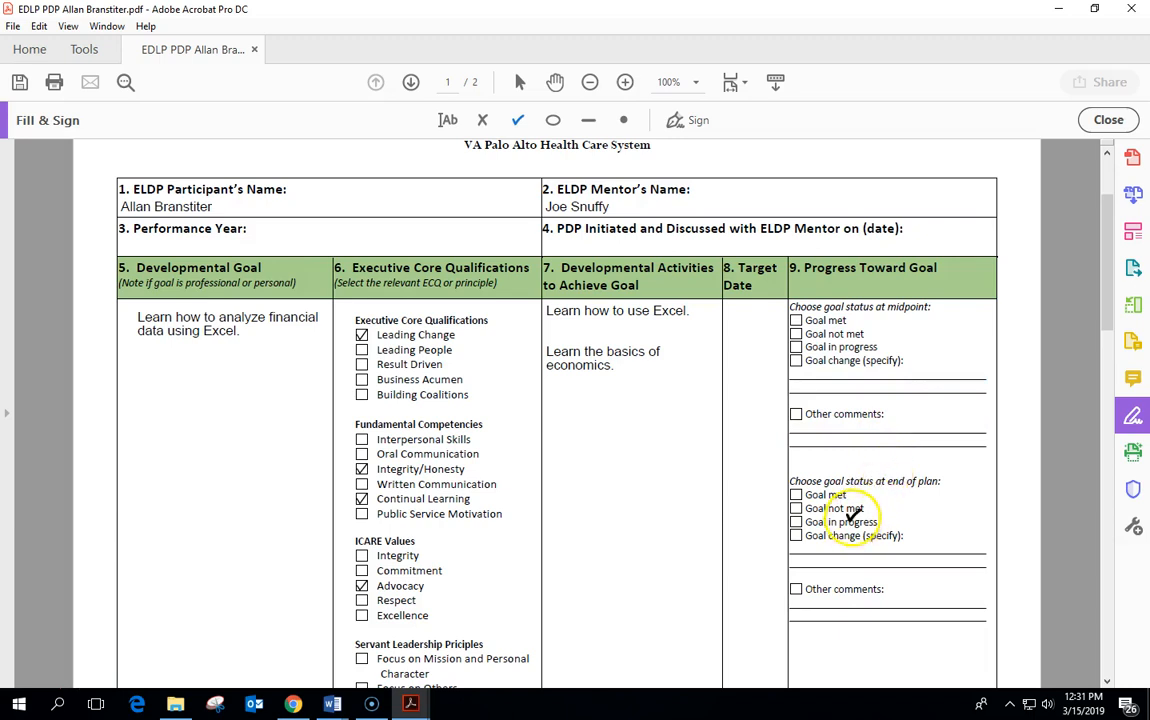
scroll(845, 512, down, 1)
click(794, 510)
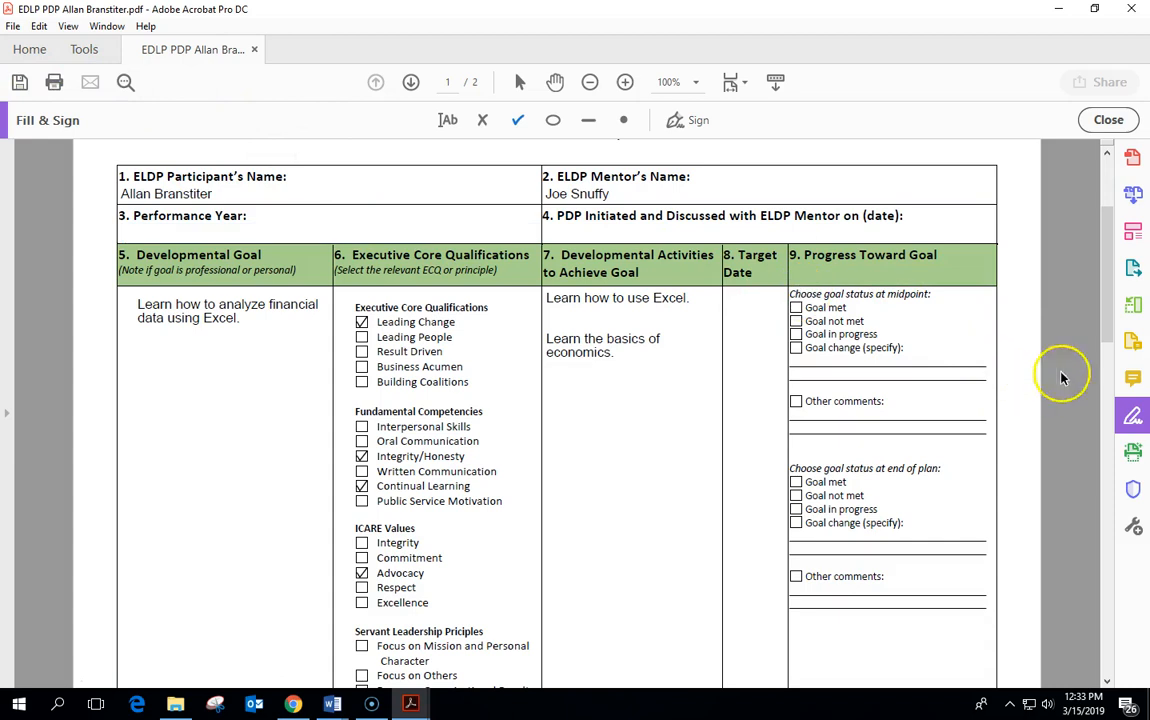
drag(1105, 280, 1107, 301)
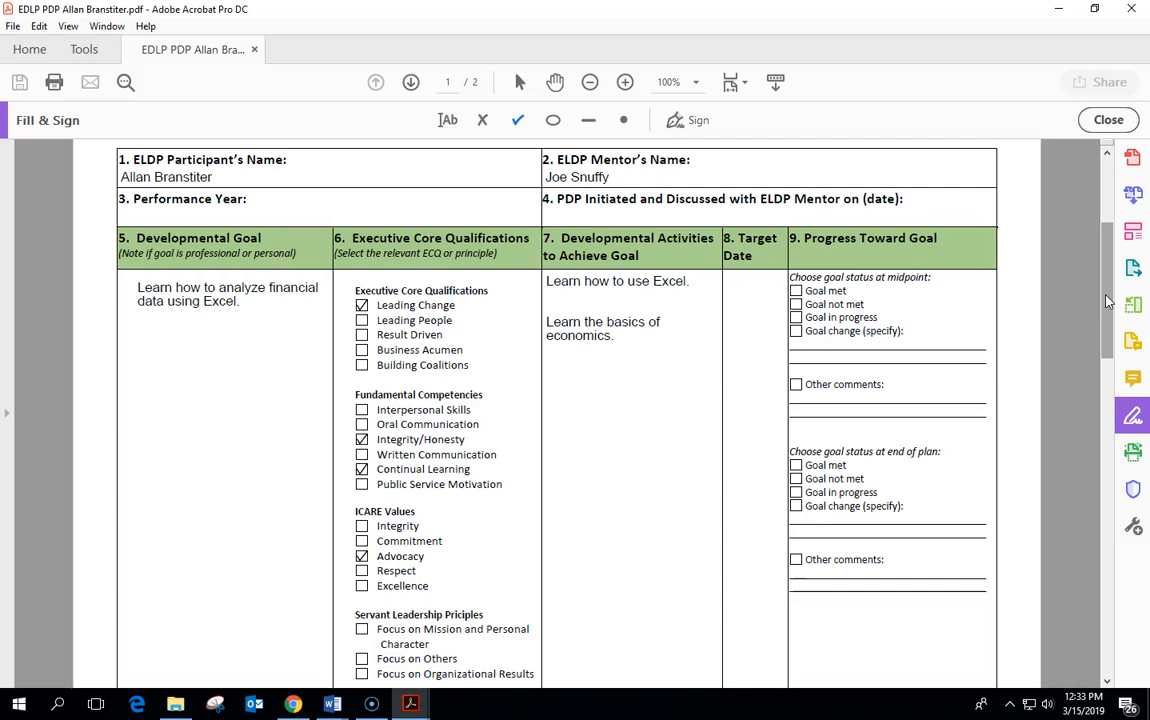
drag(1107, 302, 1083, 497)
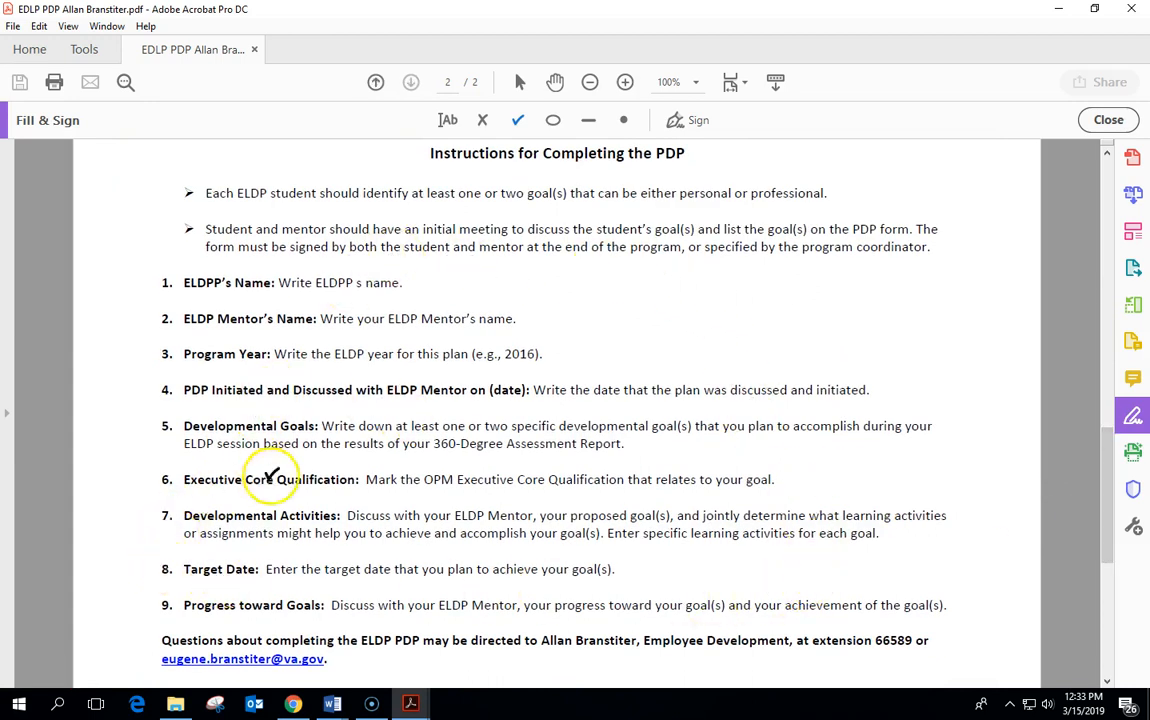
drag(1107, 505, 1104, 235)
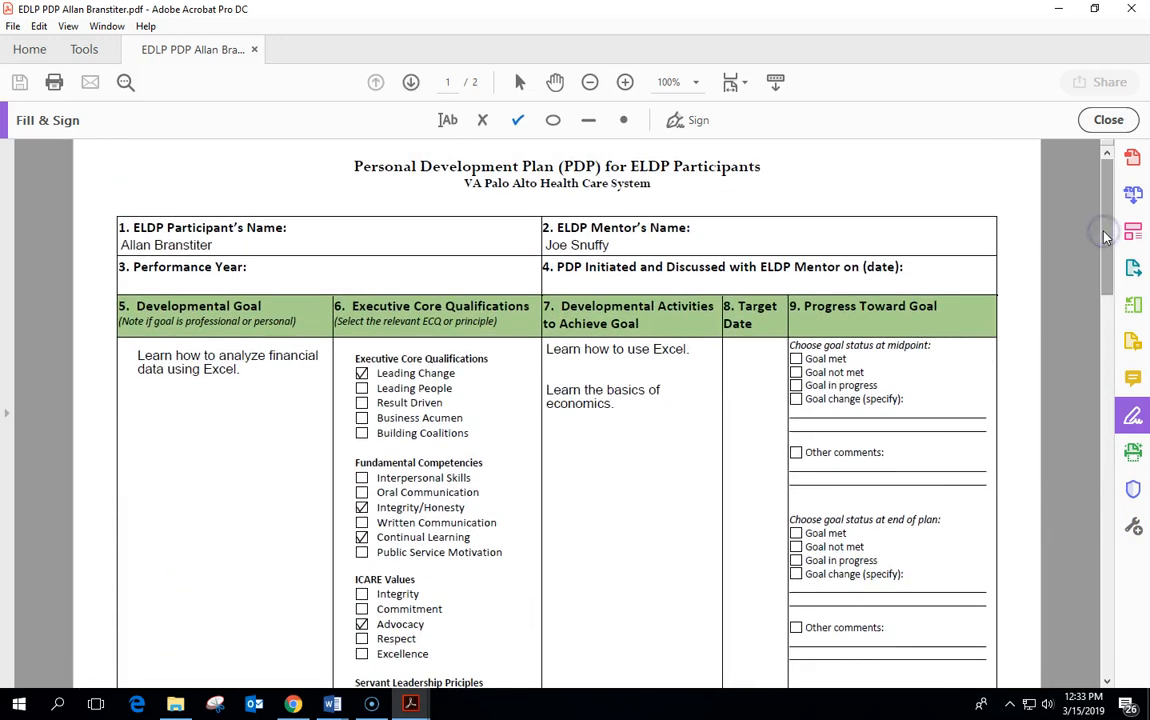